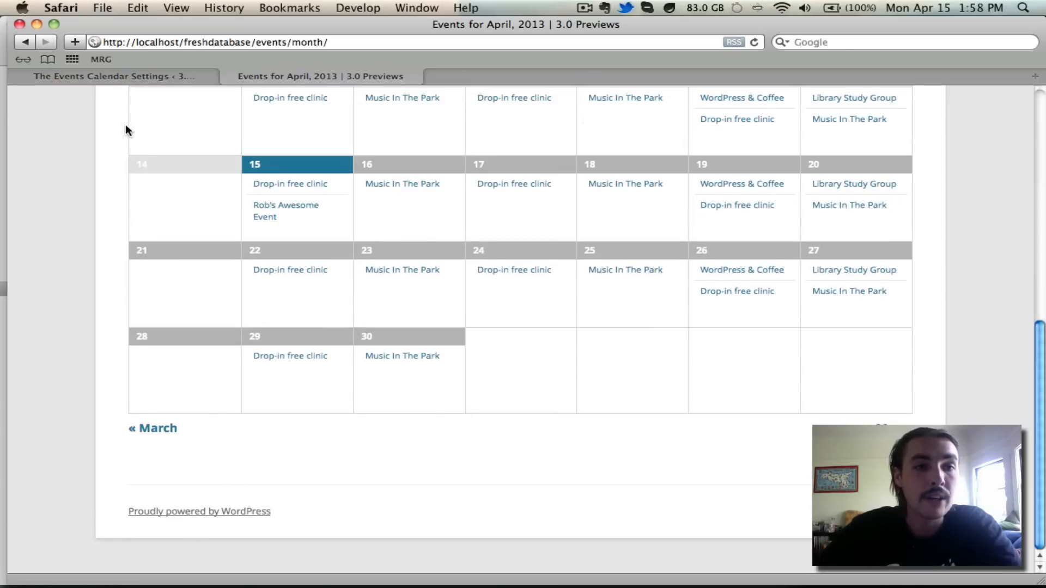
# - Switch to The Events Calendar settings tab and show its Default Content section
pyautogui.click(188, 76)
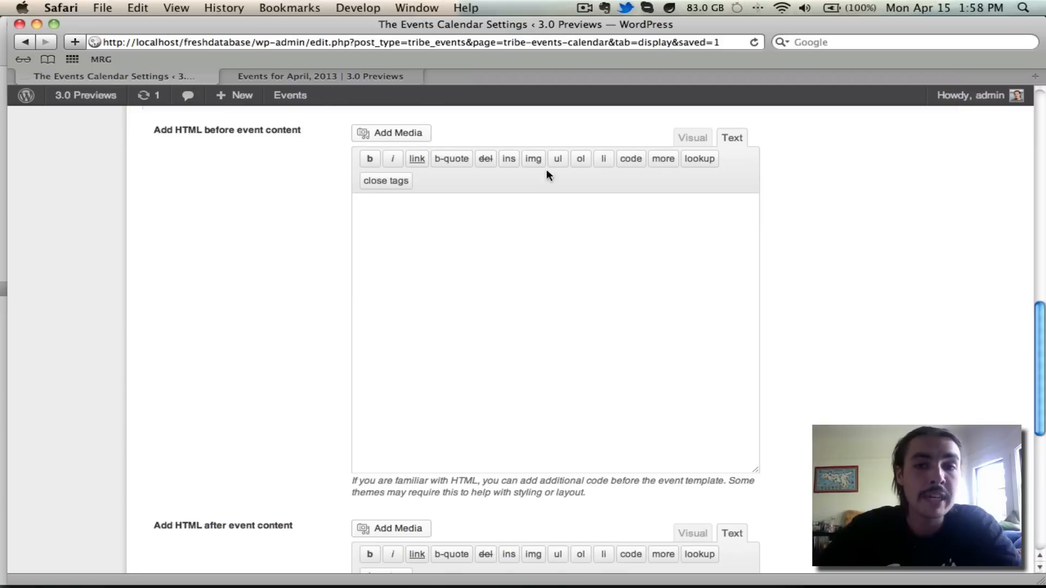
pyautogui.scroll(15, 827, 188)
pyautogui.click(345, 152)
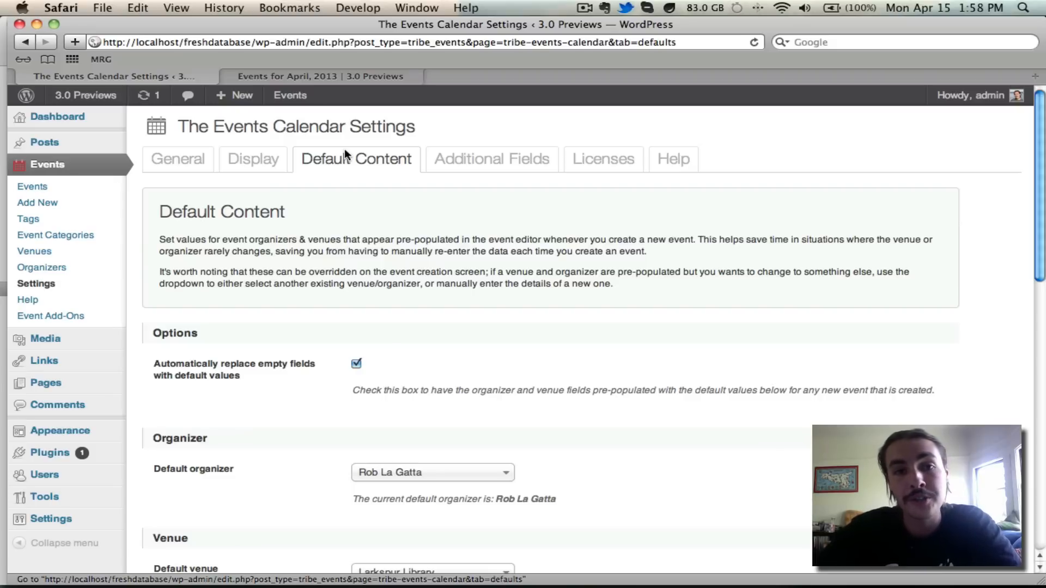
# - Look over the Default Content settings and open Events > Add New in a background tab
pyautogui.scroll(-3, 345, 149)
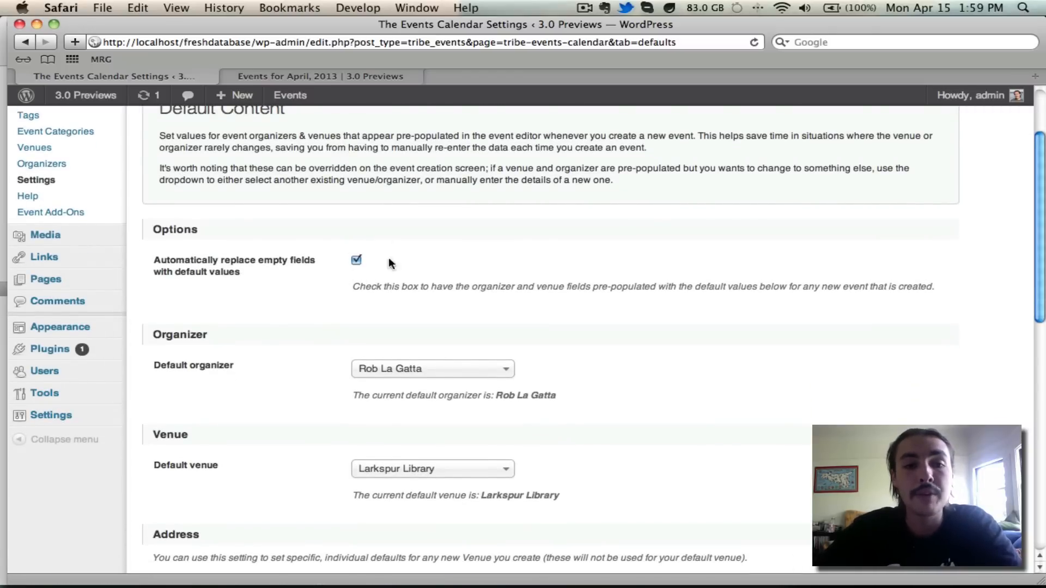
pyautogui.scroll(-2, 424, 287)
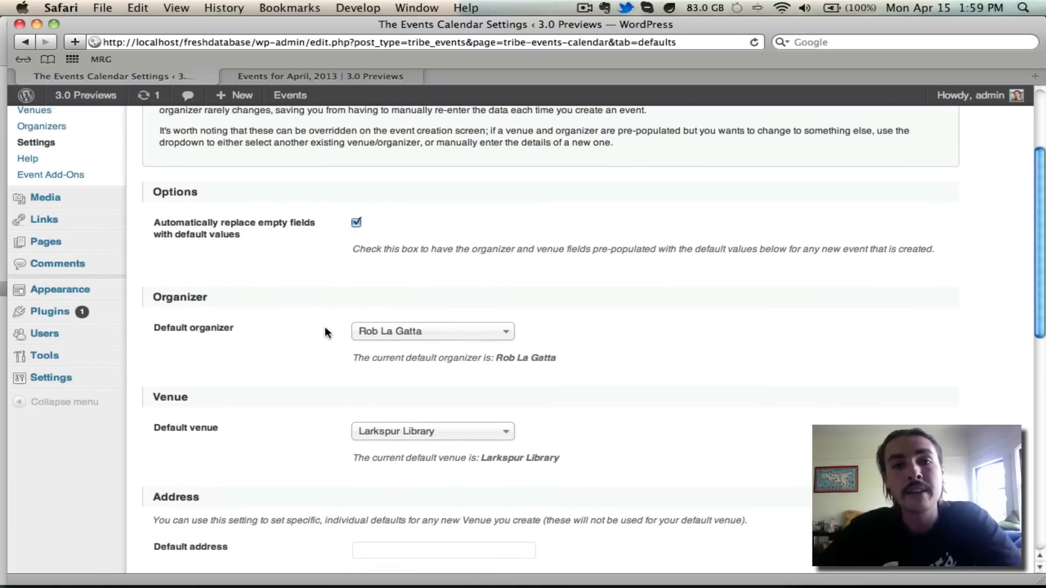
pyautogui.scroll(5, 325, 327)
pyautogui.keyDown('super'); pyautogui.click(37, 202); pyautogui.keyUp('super')
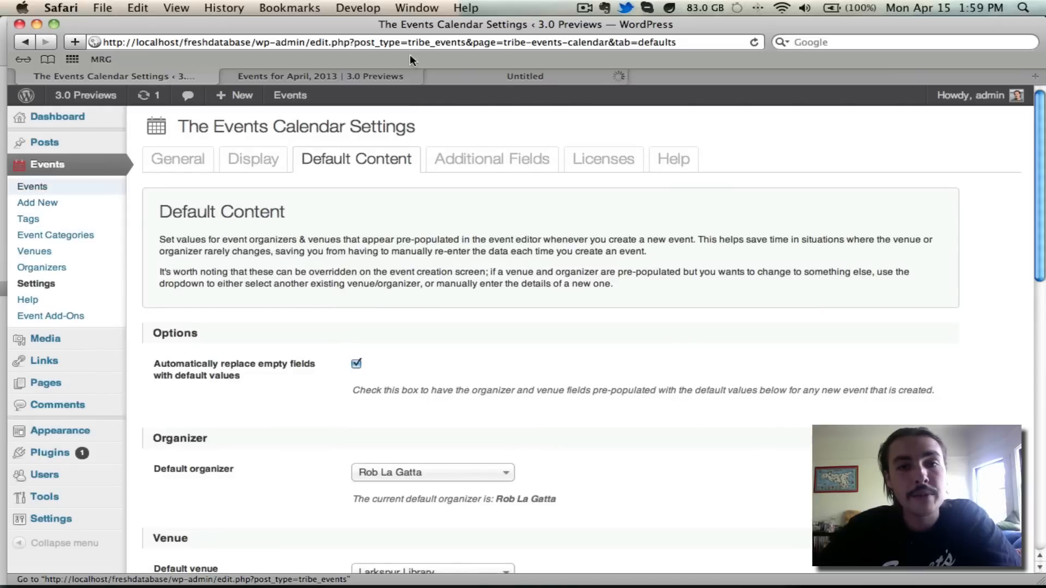
# - Set the new event's venue to Use New Venue, then go back to the Default Content settings
pyautogui.click(580, 75)
pyautogui.scroll(-10, 714, 128)
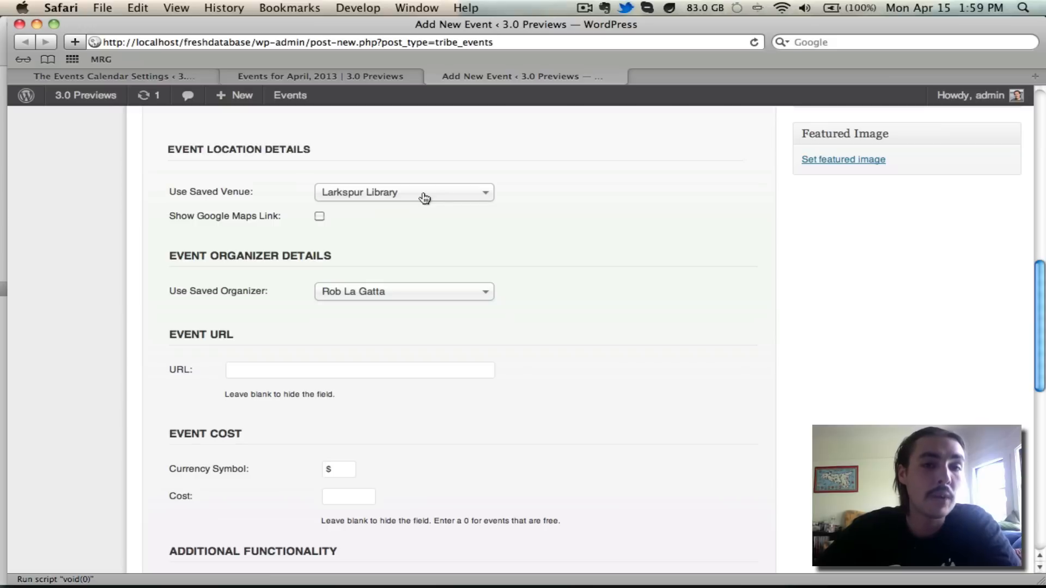
pyautogui.click(144, 76)
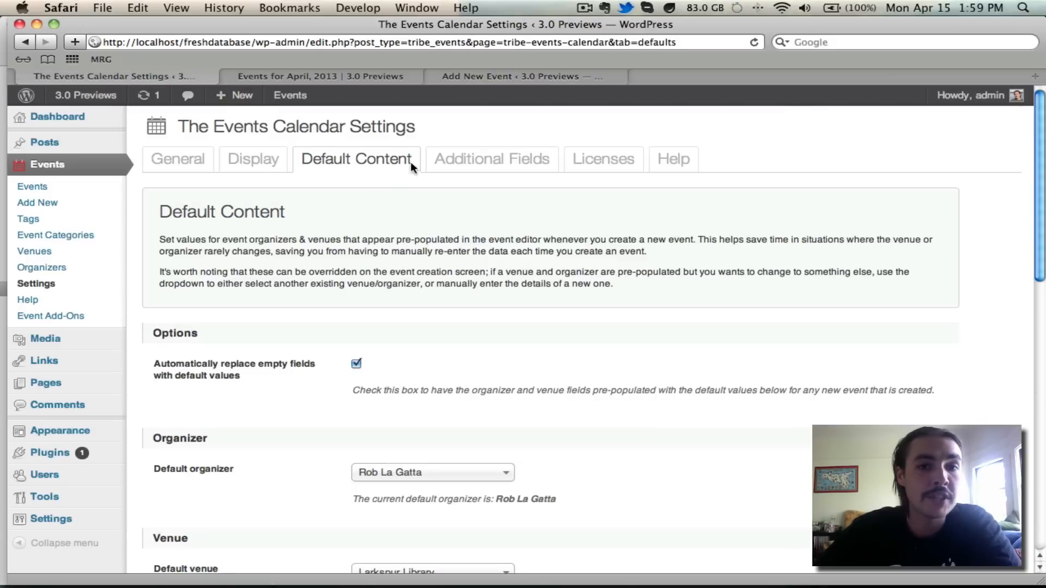
pyautogui.click(494, 76)
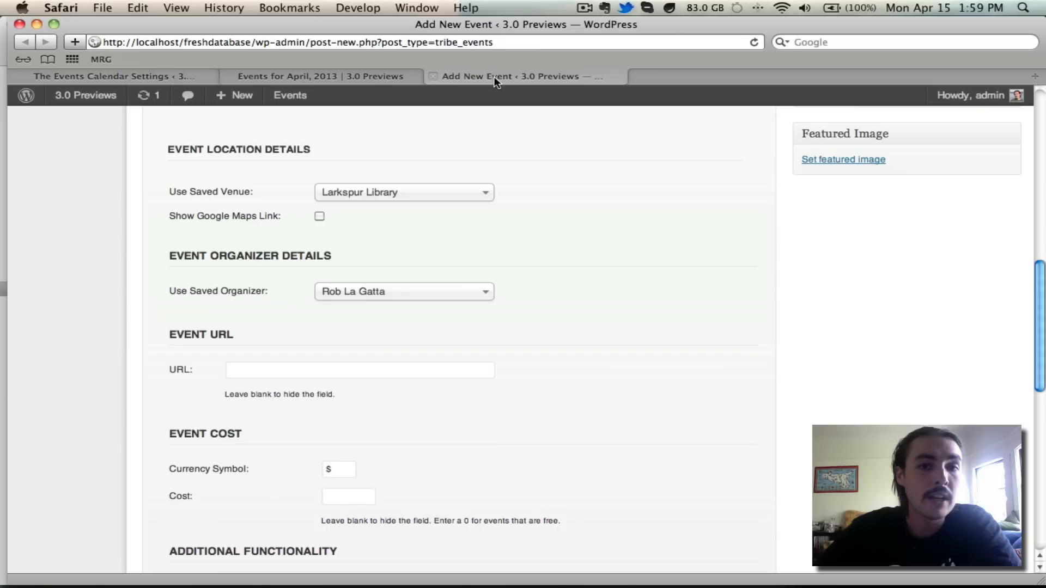
pyautogui.click(494, 196)
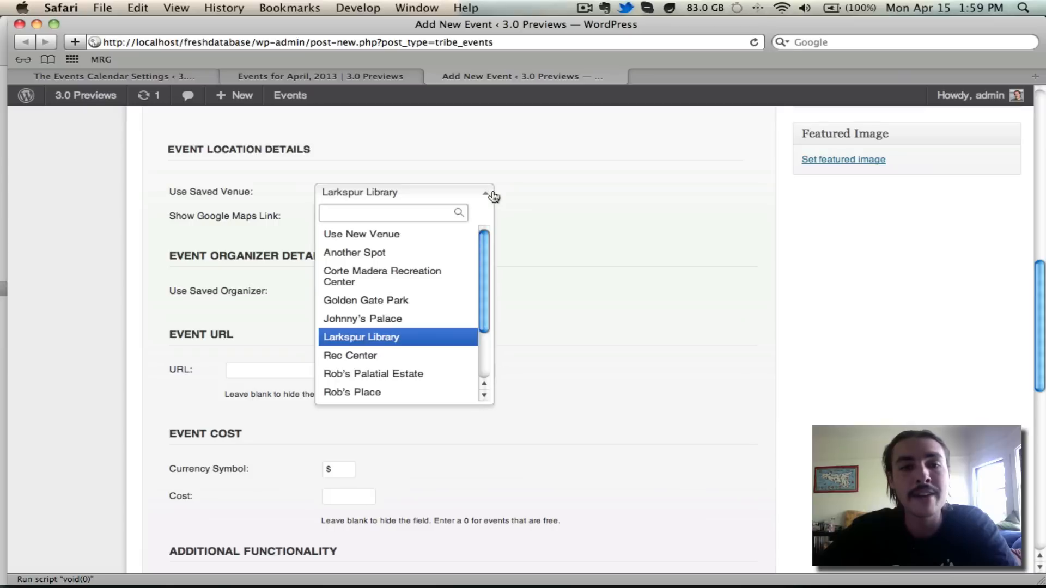
pyautogui.click(457, 235)
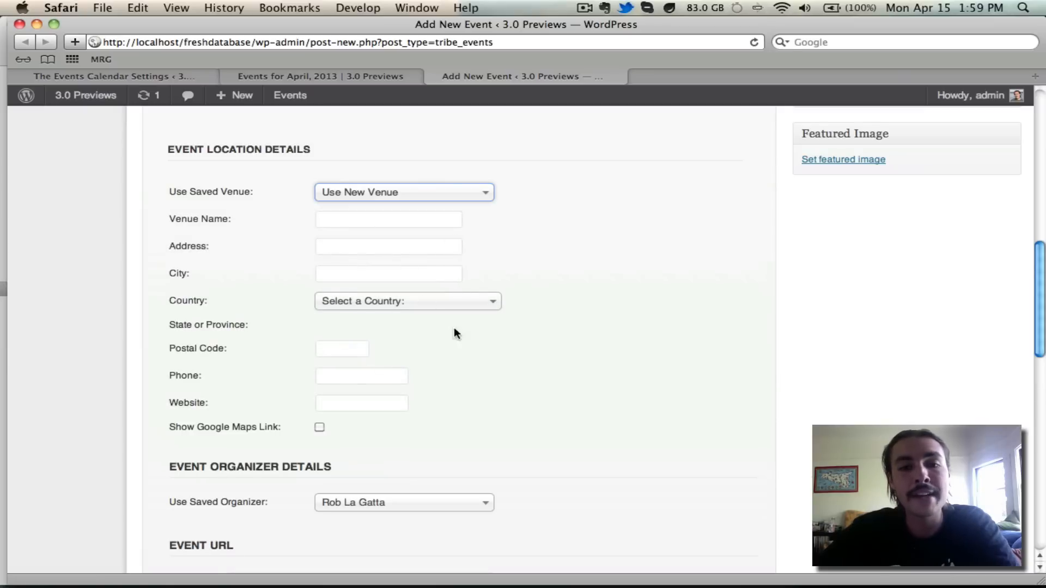
pyautogui.click(410, 188)
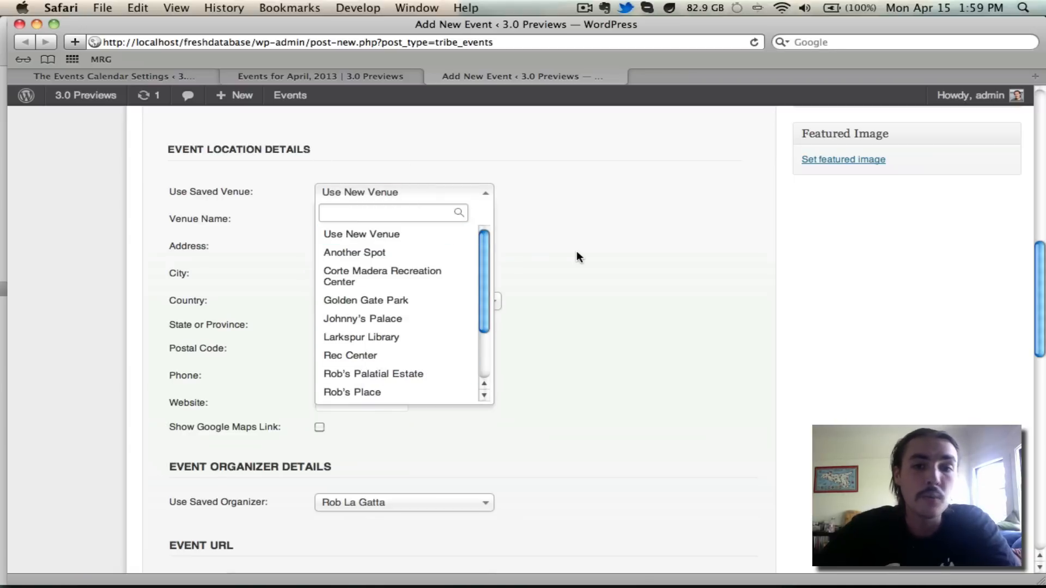
pyautogui.click(578, 254)
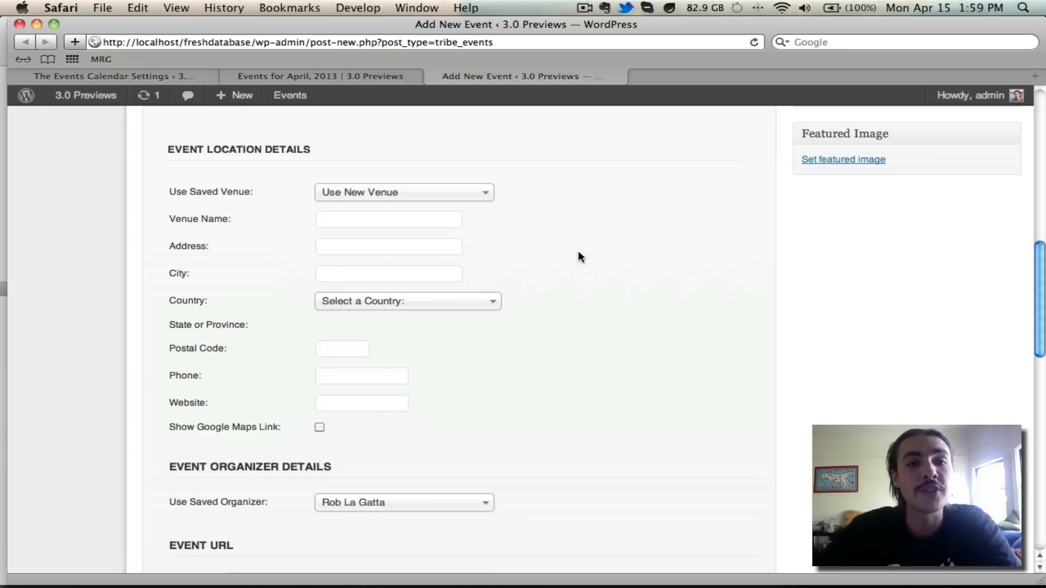
pyautogui.click(156, 75)
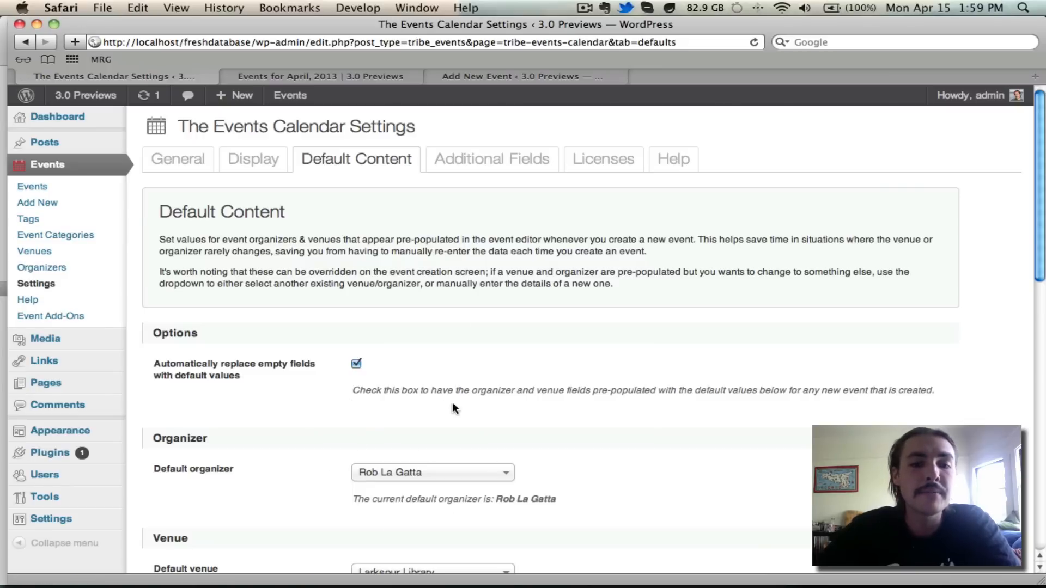
pyautogui.scroll(-5, 452, 404)
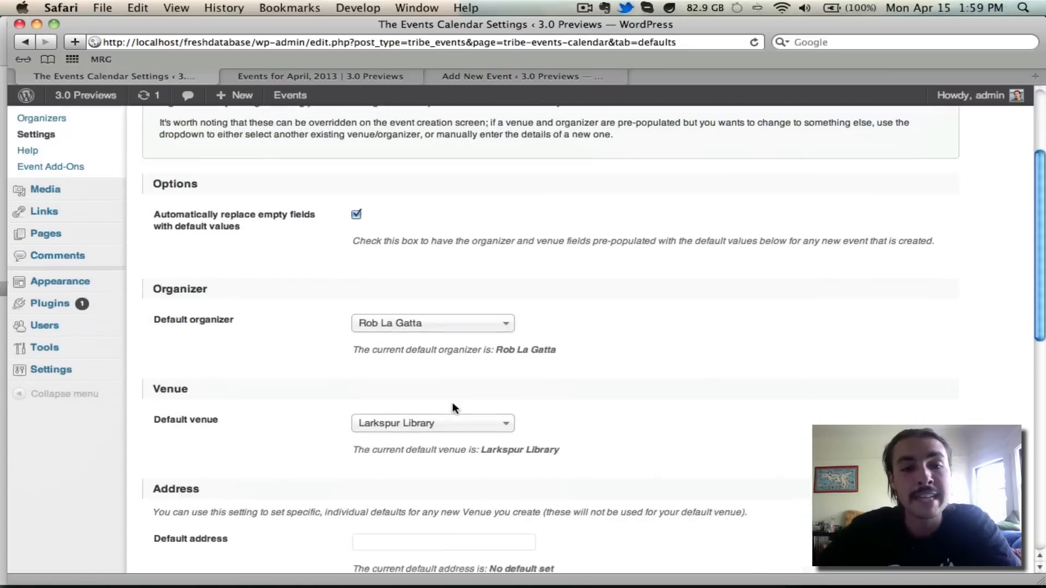
pyautogui.scroll(-10, 668, 256)
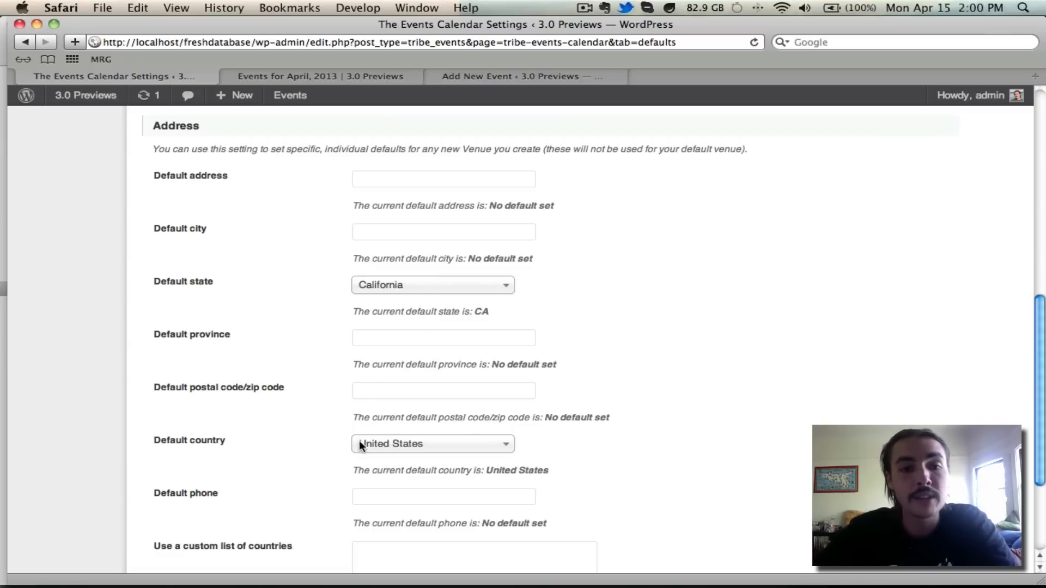
pyautogui.scroll(10, 435, 444)
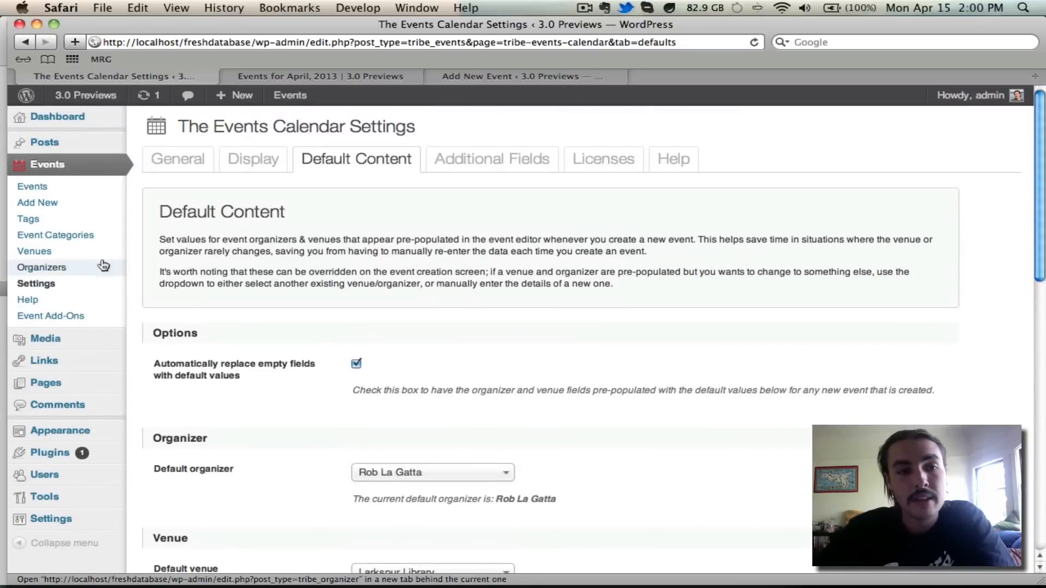
# - Open a new venue form to check its pre-filled United States and California, then start another event
pyautogui.keyDown('super'); pyautogui.click(34, 252); pyautogui.keyUp('super')
pyautogui.click(757, 74)
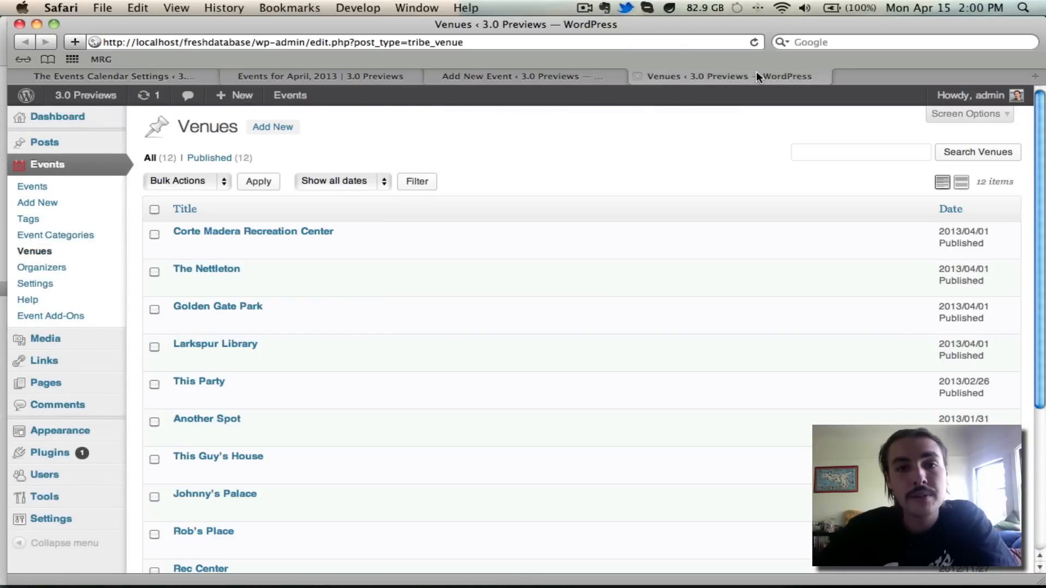
pyautogui.click(271, 126)
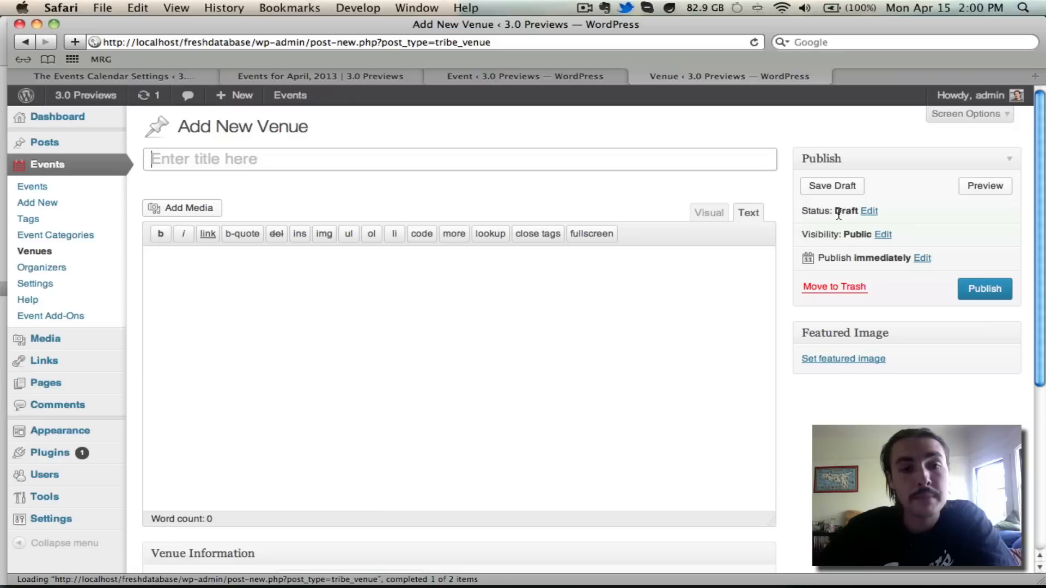
pyautogui.scroll(-8, 839, 216)
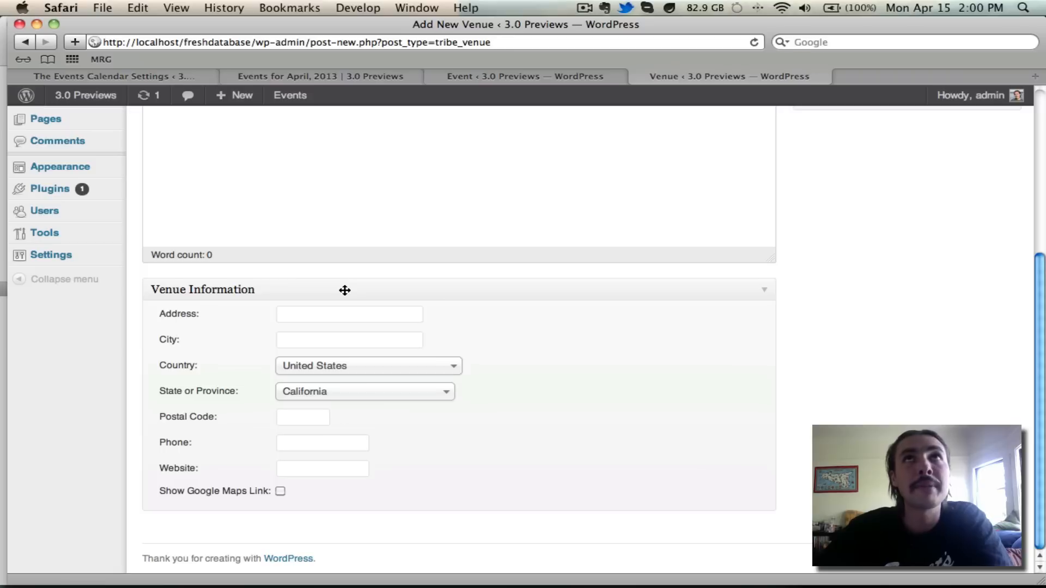
pyautogui.scroll(3, 345, 290)
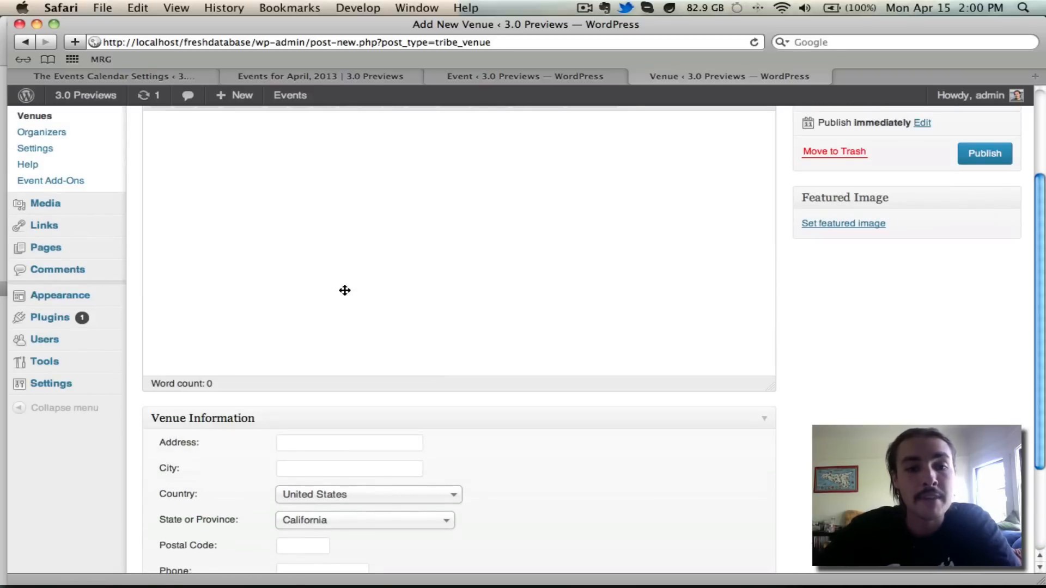
pyautogui.scroll(3, 344, 291)
pyautogui.scroll(-6, 399, 396)
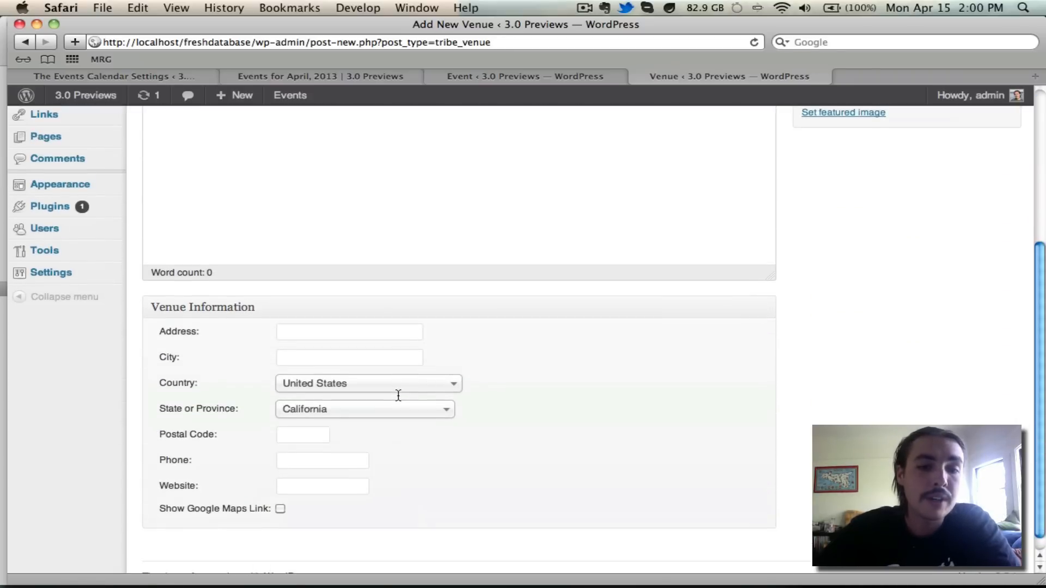
pyautogui.scroll(6, 33, 225)
pyautogui.click(49, 203)
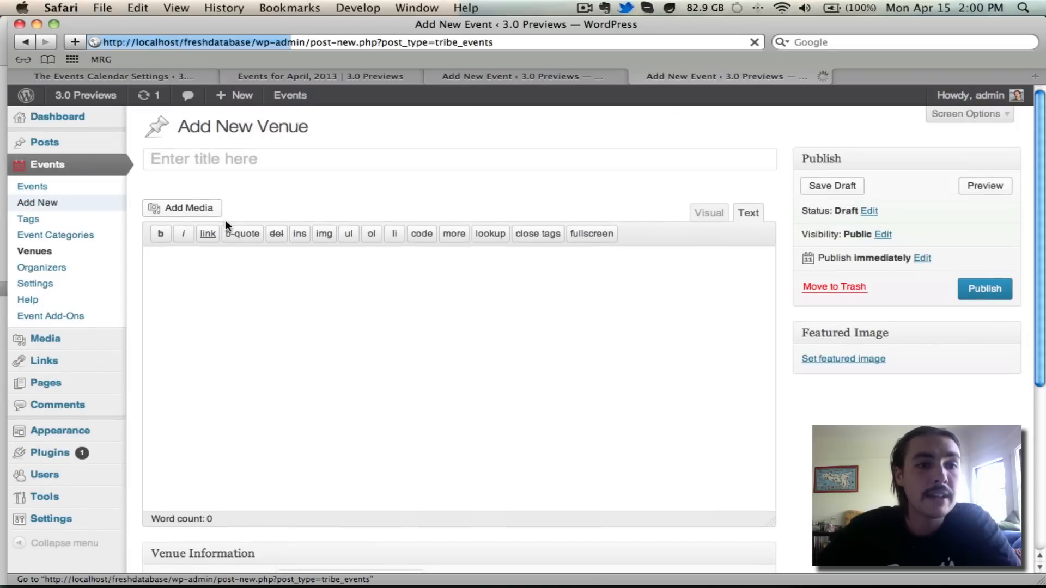
# - Set the second new event's venue to Use New Venue
pyautogui.scroll(-6, 550, 226)
pyautogui.scroll(-4, 550, 230)
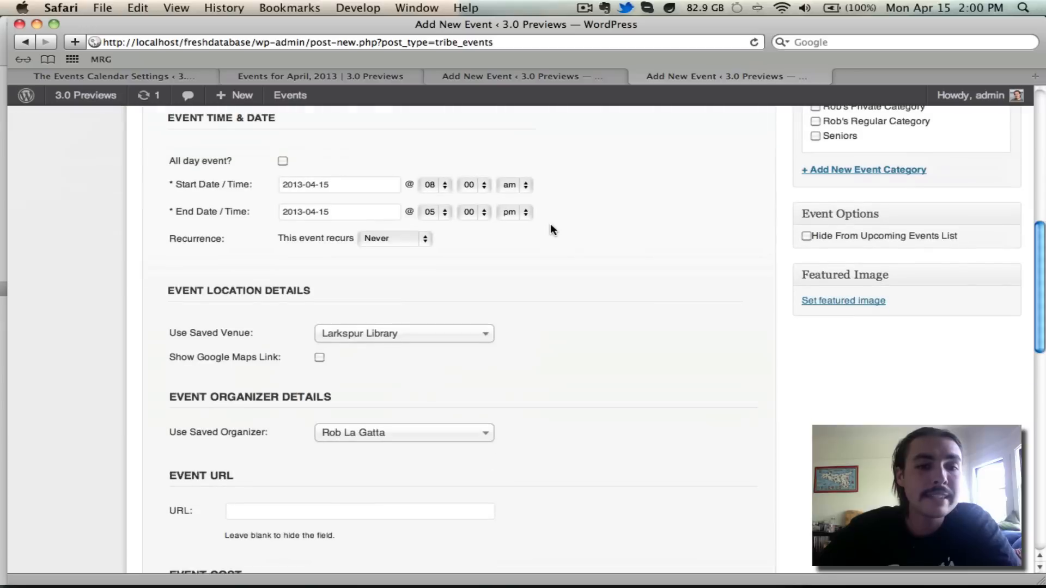
pyautogui.click(449, 333)
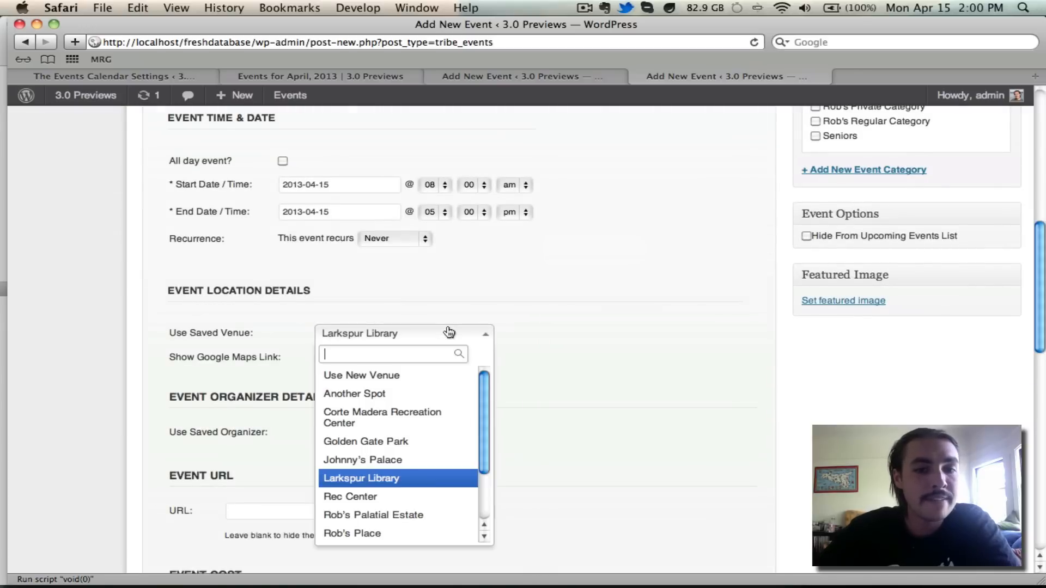
pyautogui.click(402, 384)
pyautogui.scroll(-2, 405, 381)
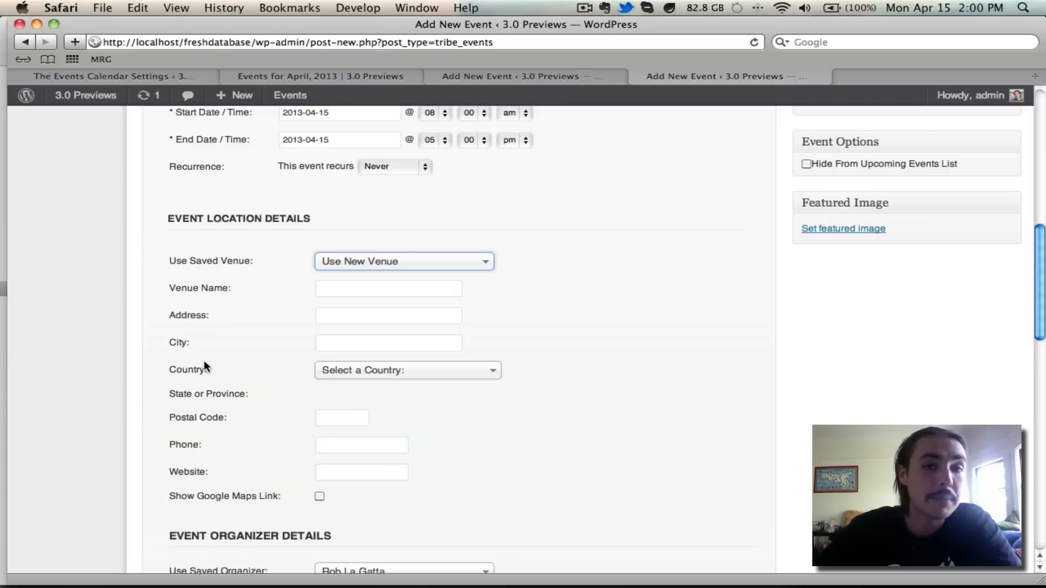
# - Return to the calendar settings and bring up the Additional Fields section
pyautogui.click(156, 71)
pyautogui.scroll(-3, 523, 234)
pyautogui.scroll(-10, 527, 240)
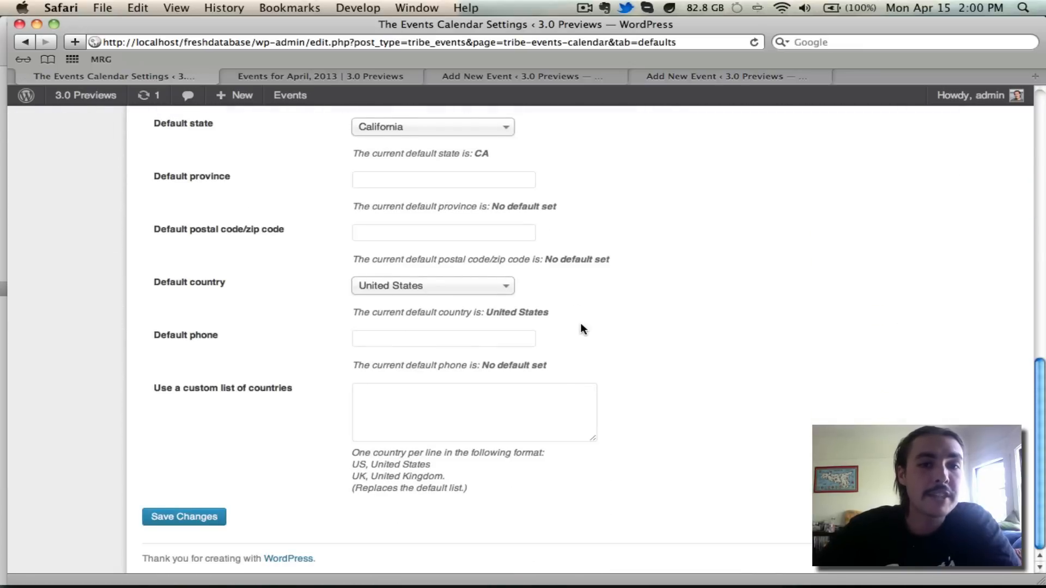
pyautogui.scroll(15, 576, 305)
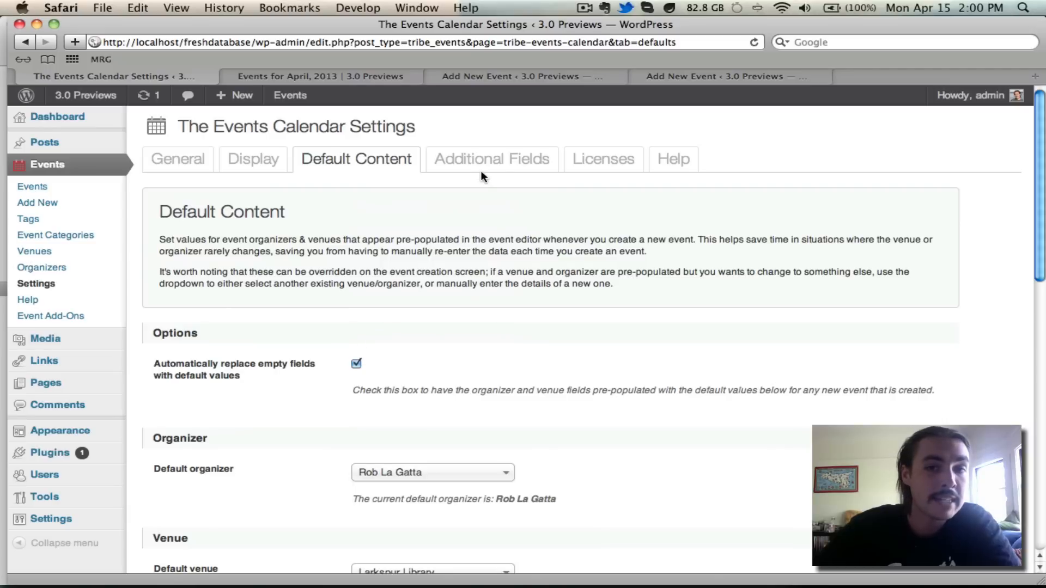
pyautogui.click(499, 164)
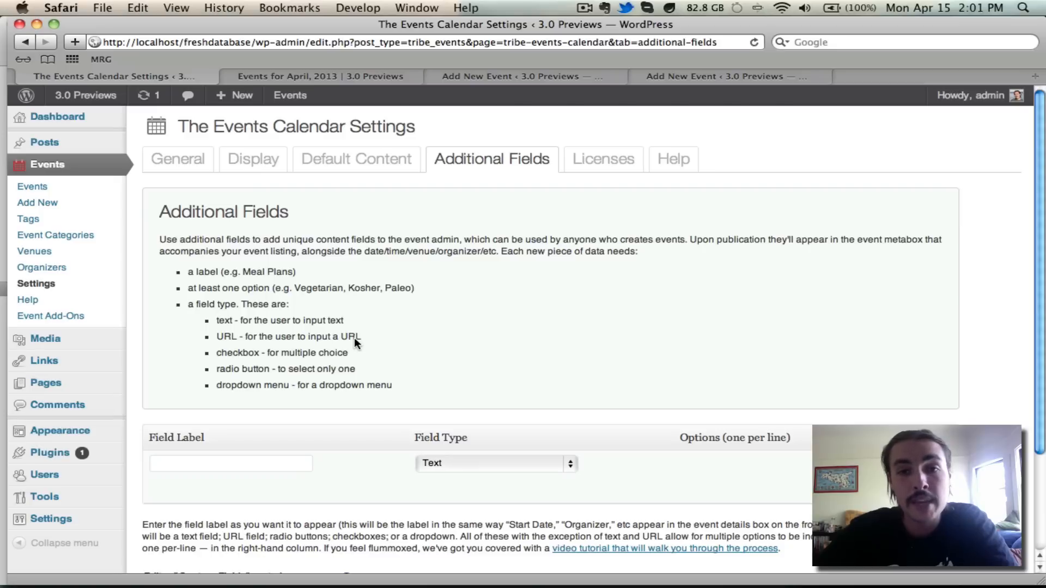
# - Add an additional field labelled DJ, keeping its type as Text
pyautogui.click(237, 467)
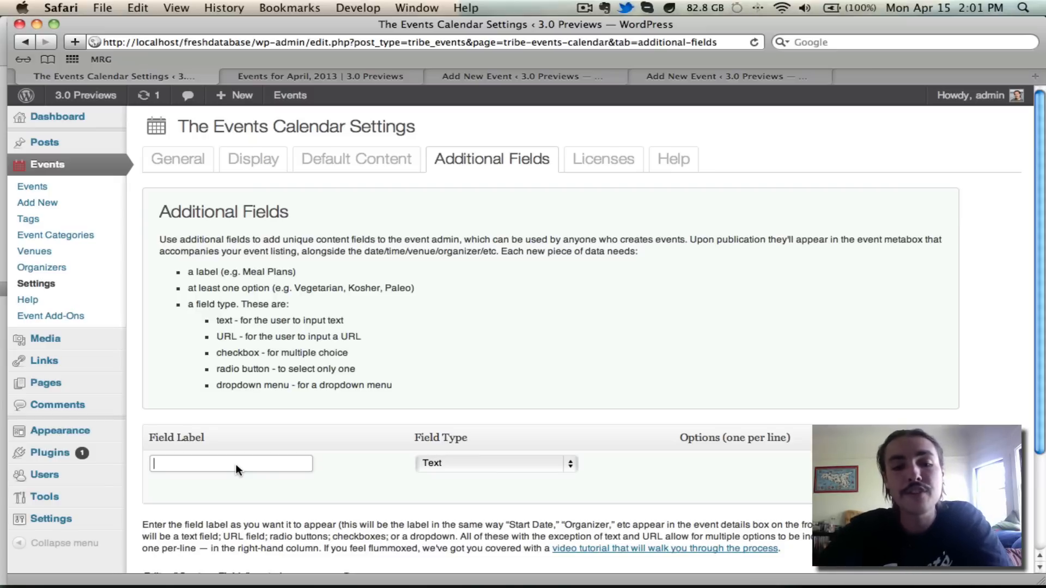
pyautogui.write('DJ')
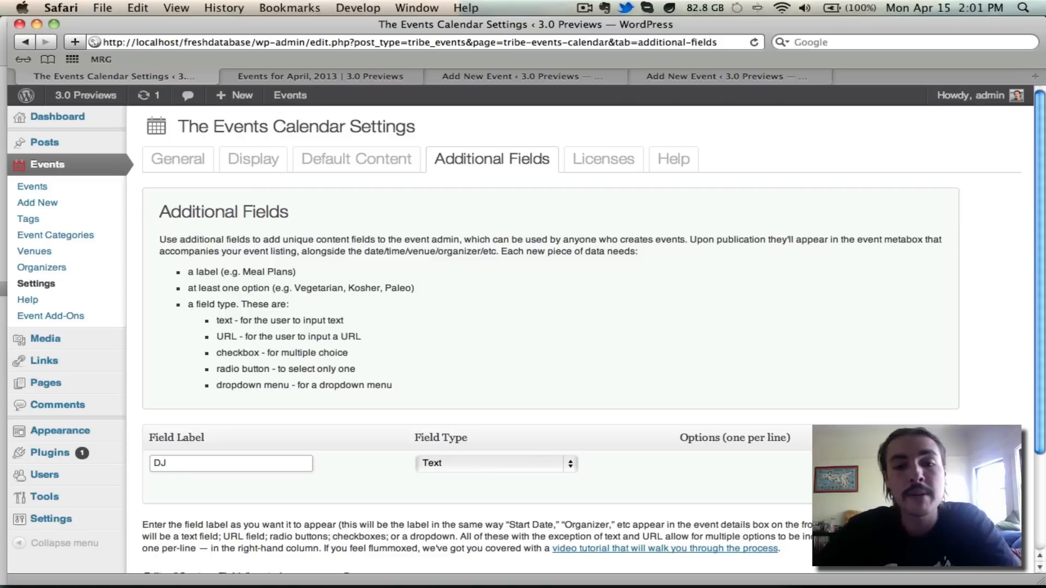
pyautogui.click(495, 469)
pyautogui.click(498, 468)
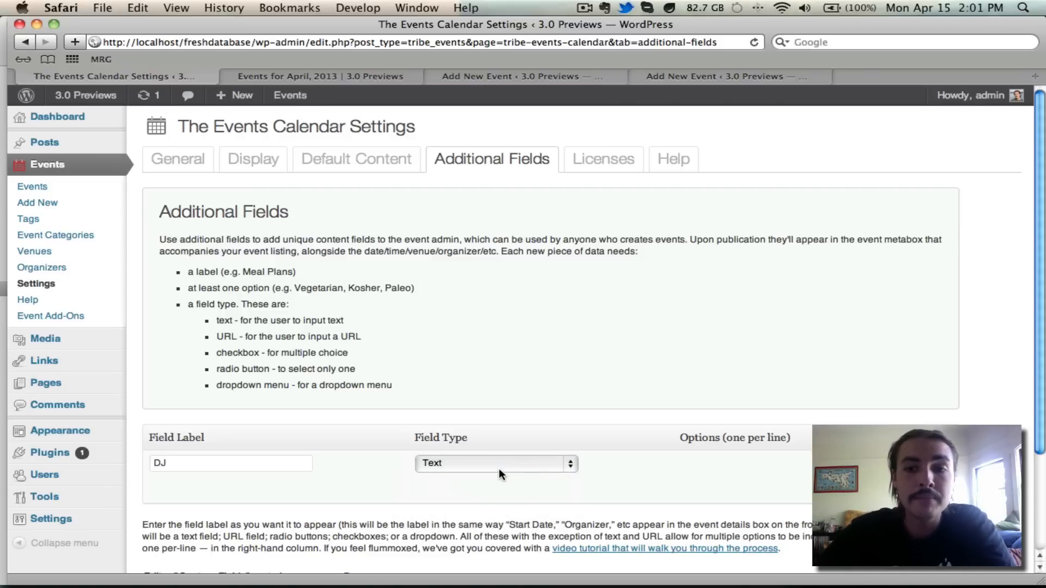
# - Add a second field of type URL labelled DJ's Website and save the changes
pyautogui.click(891, 461)
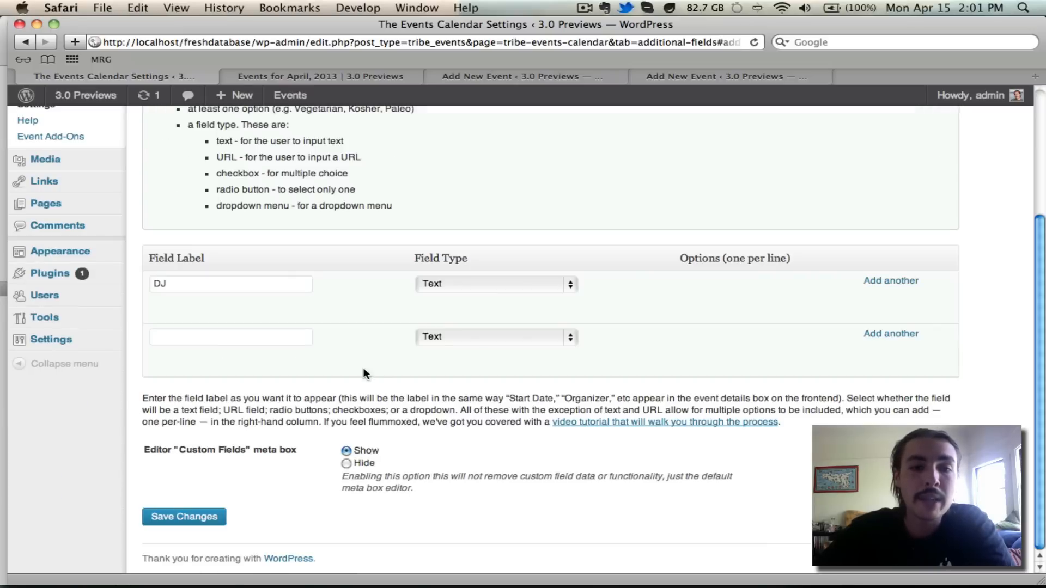
pyautogui.click(510, 343)
pyautogui.click(510, 350)
pyautogui.click(287, 332)
pyautogui.write("DJ's ")
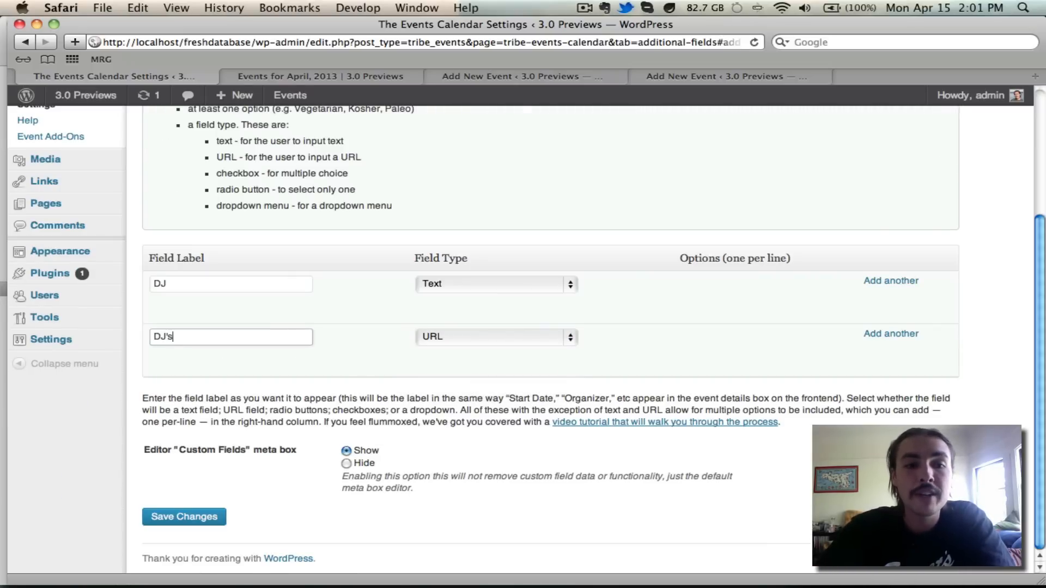
pyautogui.write('Website')
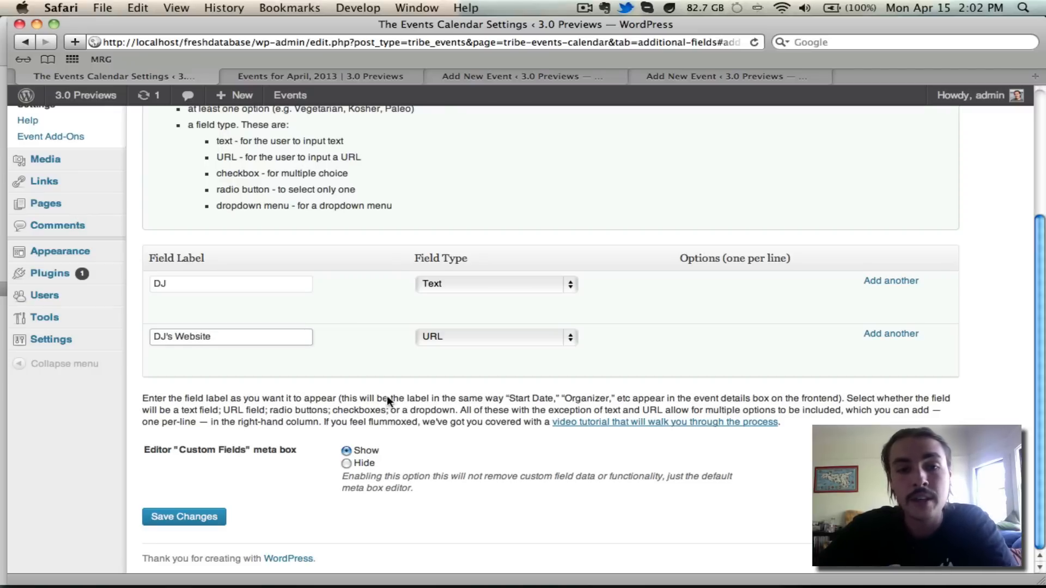
pyautogui.click(189, 518)
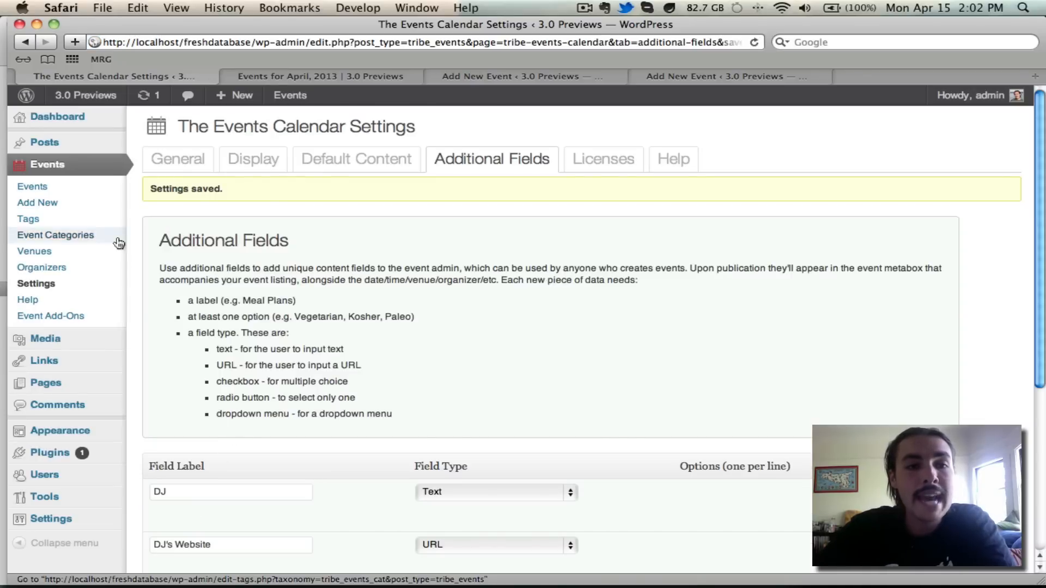
pyautogui.click(97, 204)
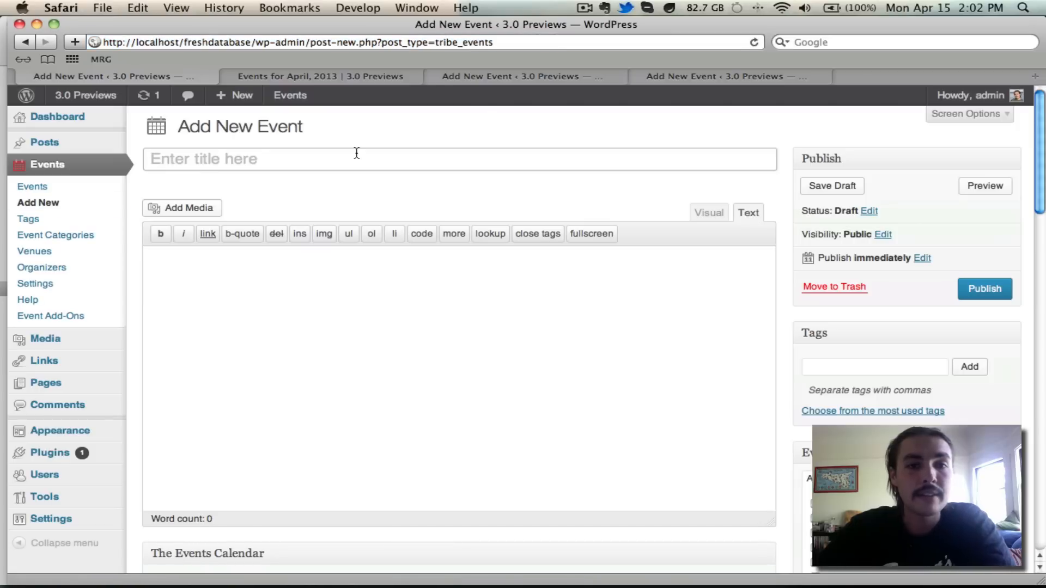
# - Title the new event 'Rob's Event' and give it the description 'Hi.'
pyautogui.write("Rob's Event")
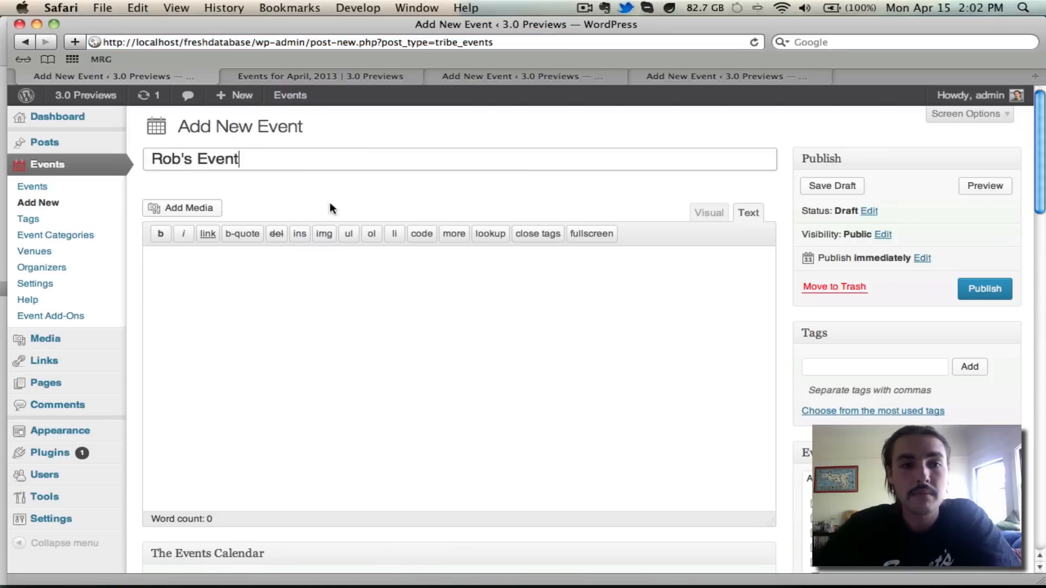
pyautogui.click(590, 347)
pyautogui.write('Hi.')
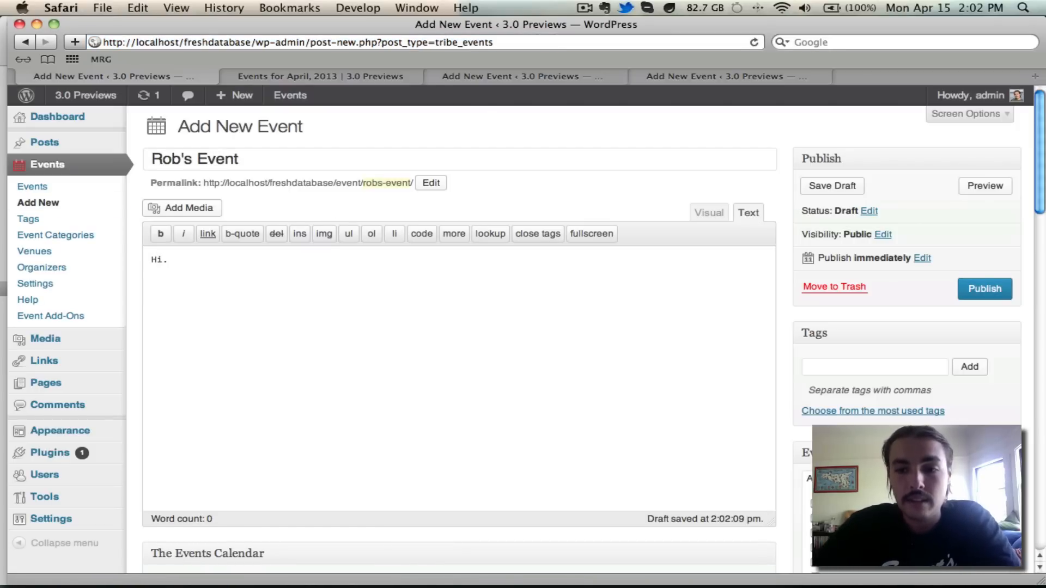
pyautogui.scroll(-8, 800, 257)
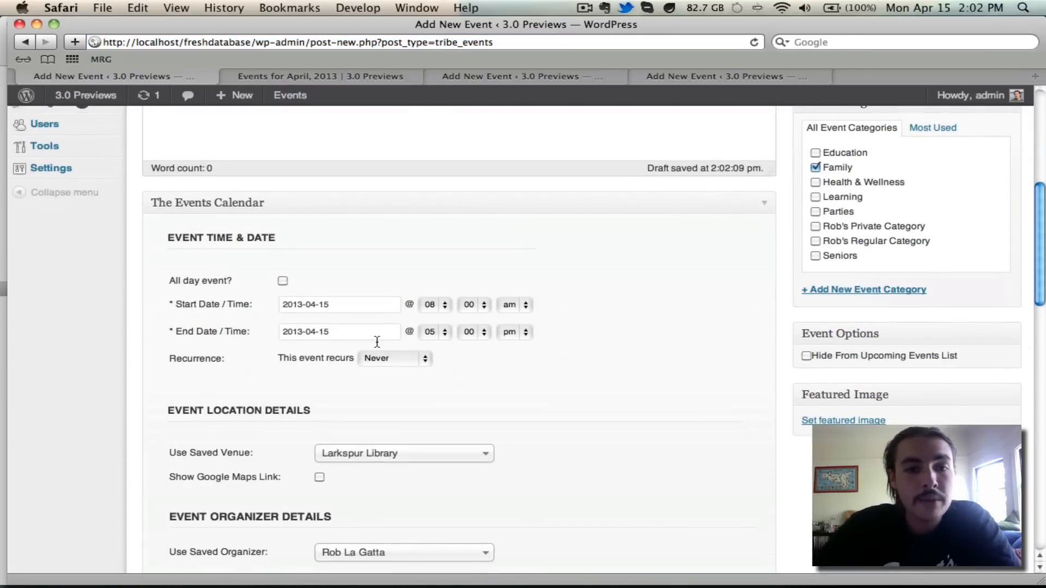
pyautogui.scroll(-5, 376, 341)
pyautogui.scroll(-4, 394, 231)
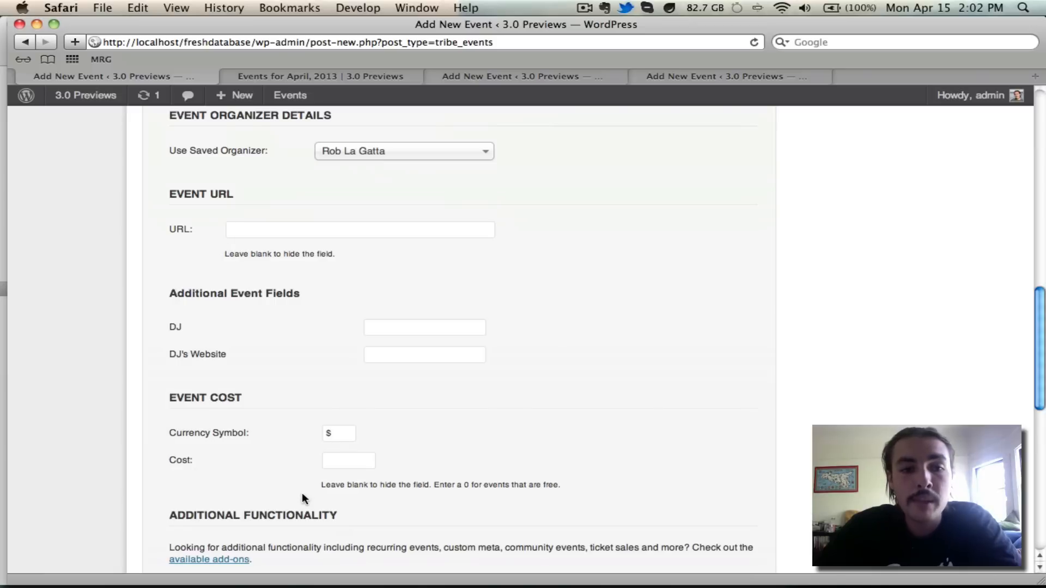
pyautogui.click(416, 328)
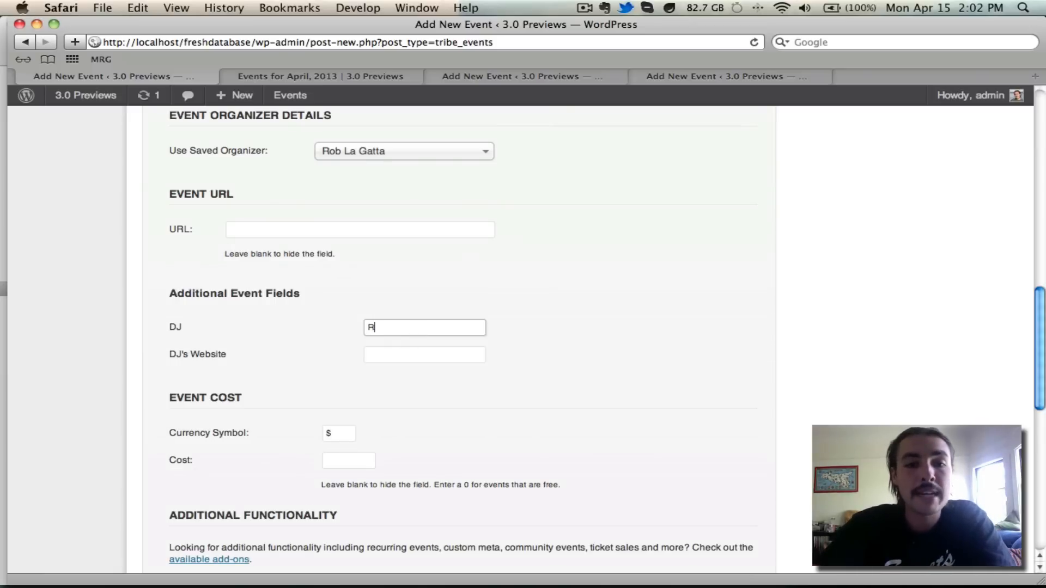
pyautogui.press('Tab')
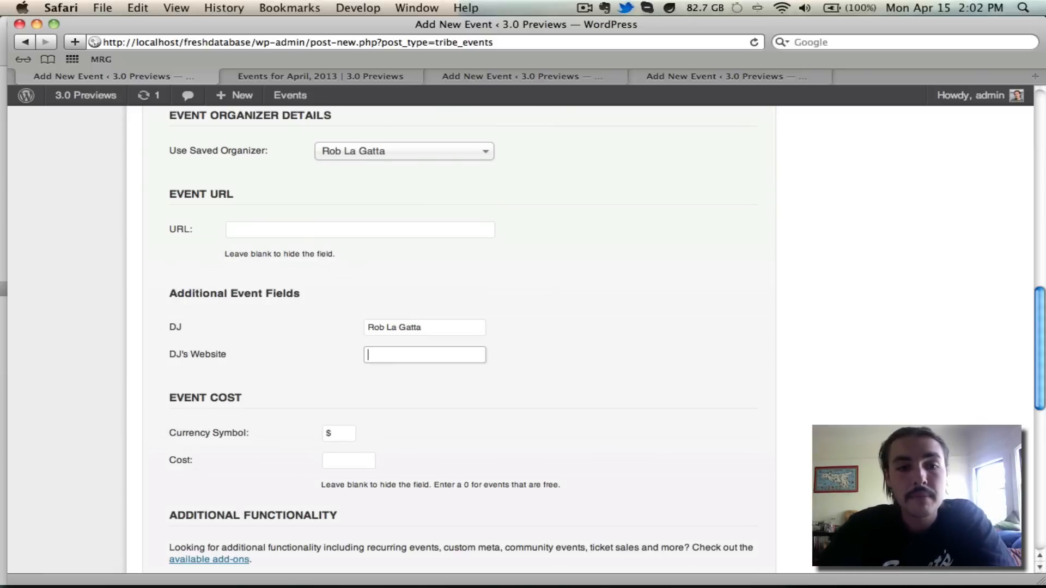
pyautogui.write('www.')
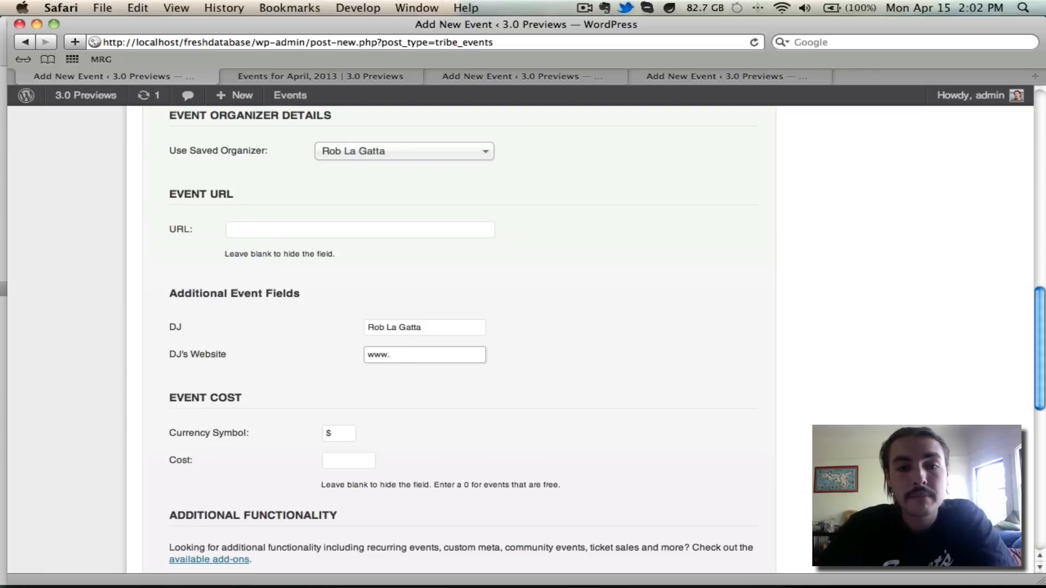
pyautogui.write('cnn.com')
pyautogui.scroll(15, 773, 348)
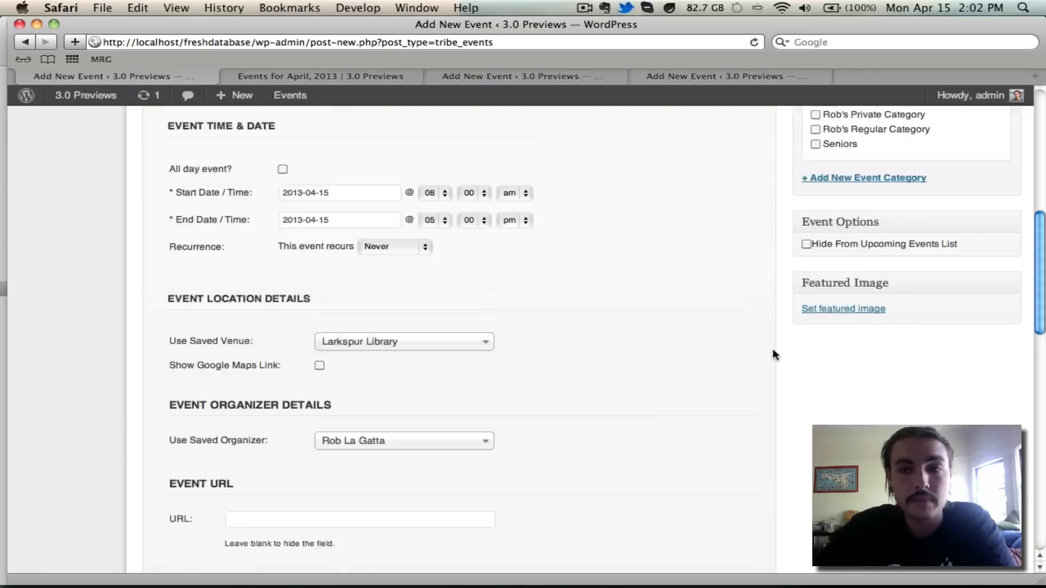
pyautogui.click(985, 288)
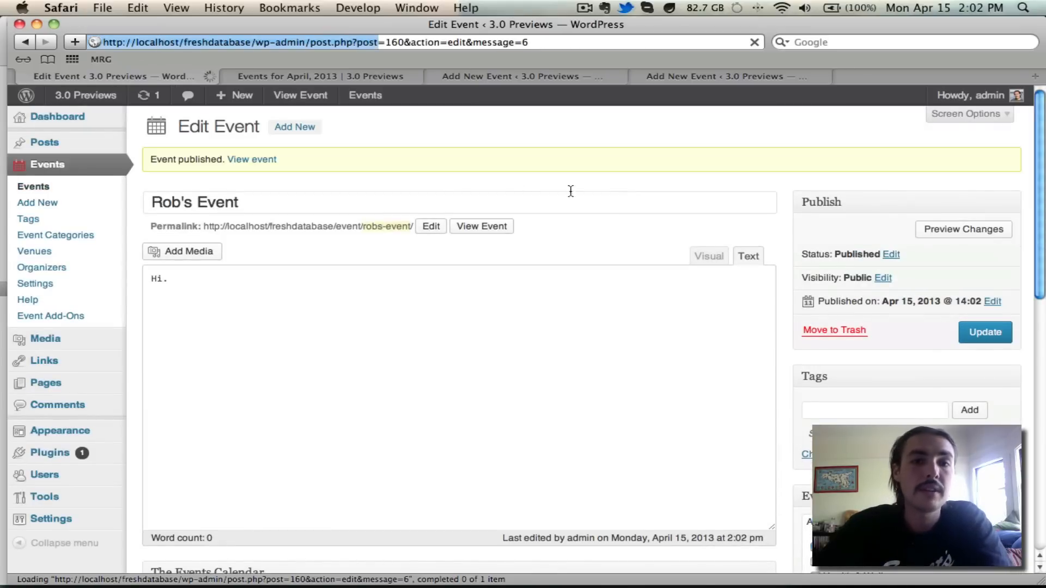
pyautogui.click(498, 222)
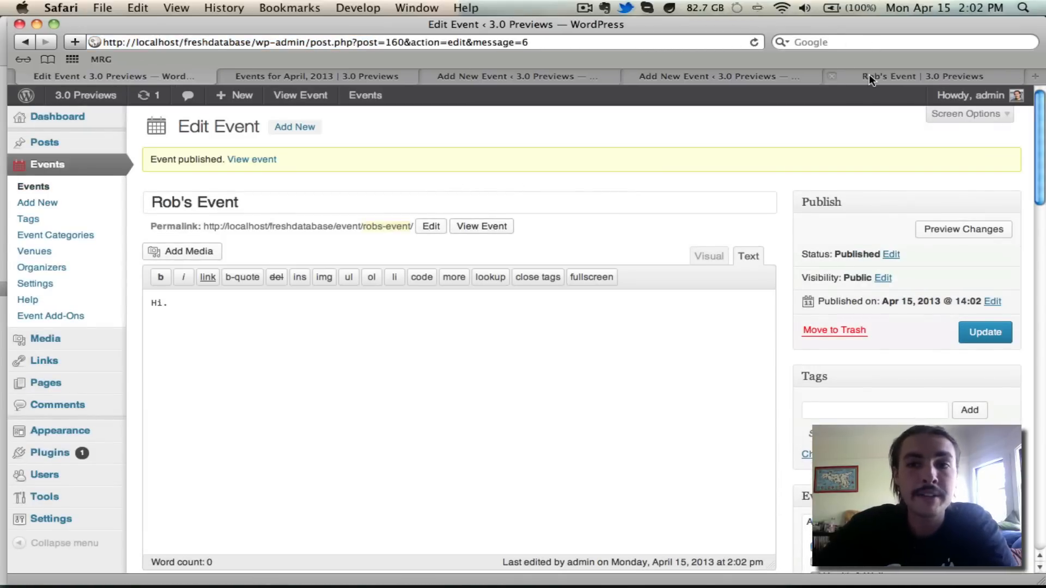
pyautogui.click(868, 74)
pyautogui.scroll(-5, 608, 188)
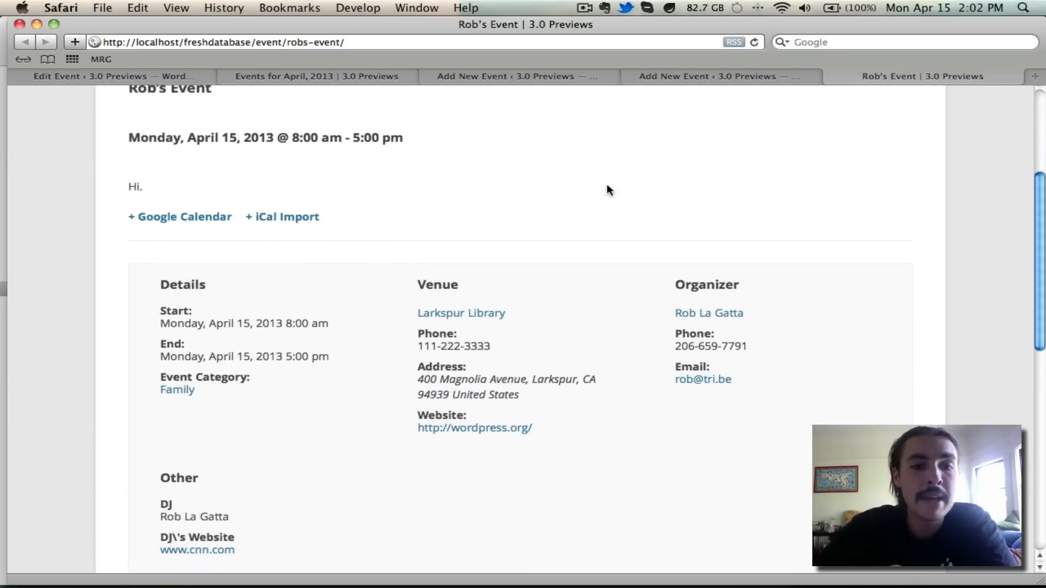
pyautogui.scroll(-4, 608, 190)
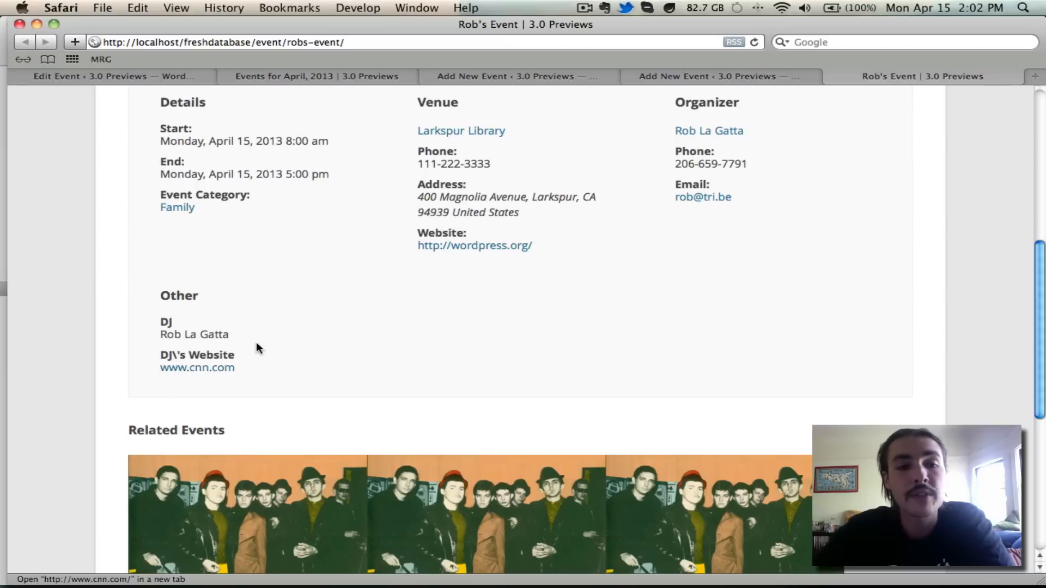
pyautogui.scroll(5, 257, 345)
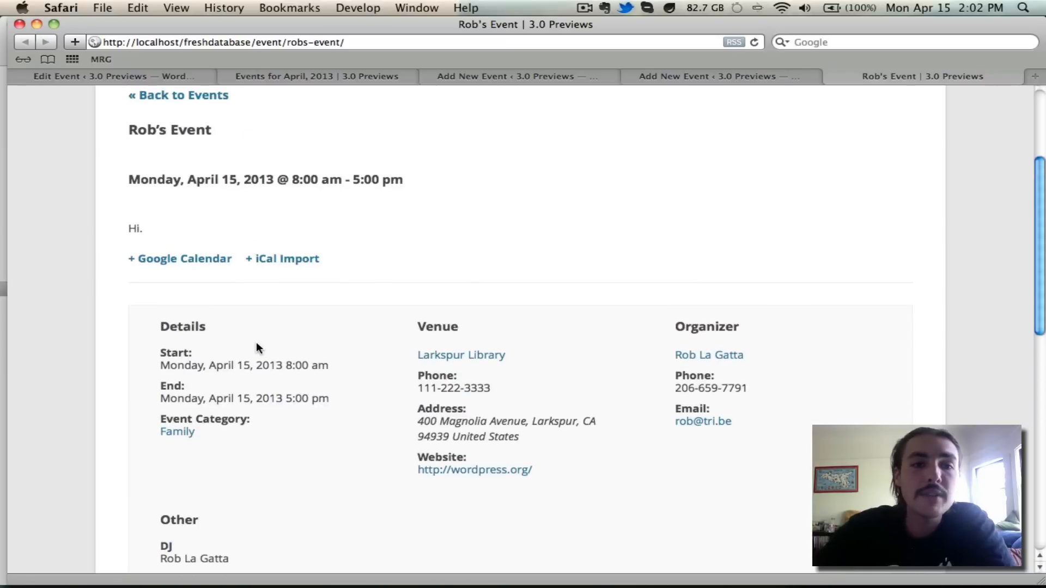
pyautogui.scroll(-10, 409, 378)
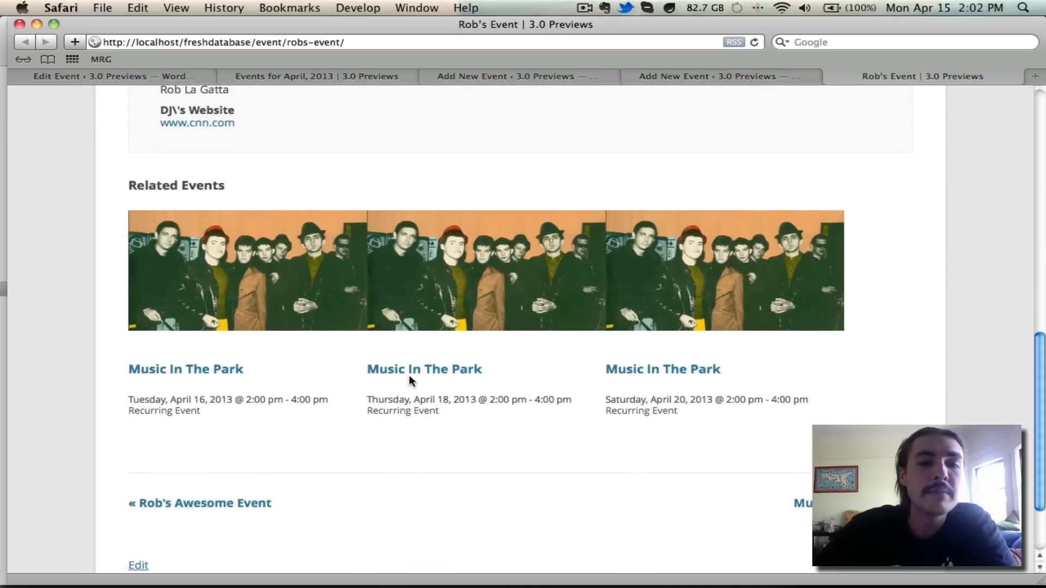
pyautogui.scroll(5, 410, 380)
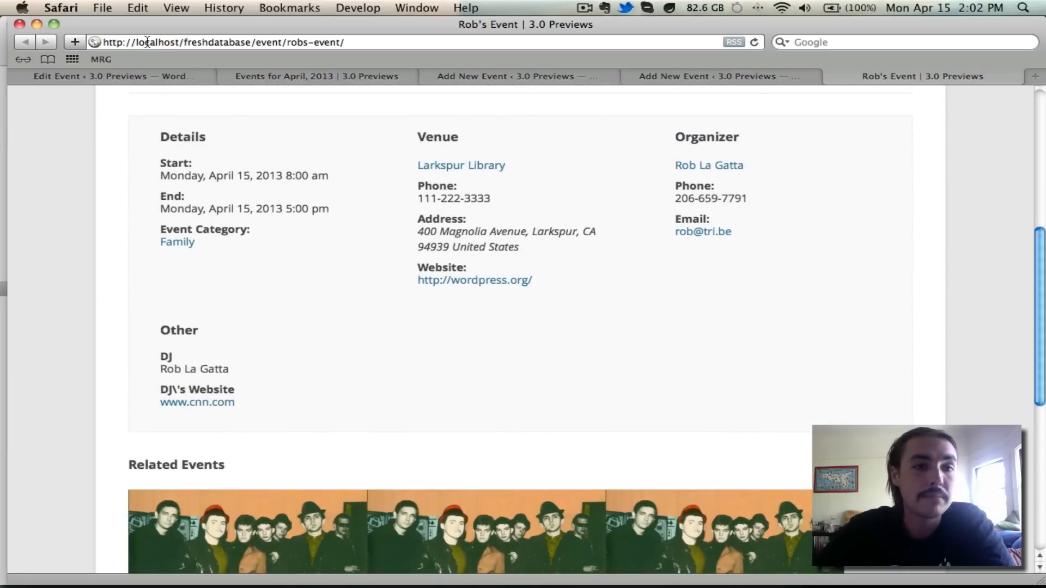
pyautogui.click(122, 79)
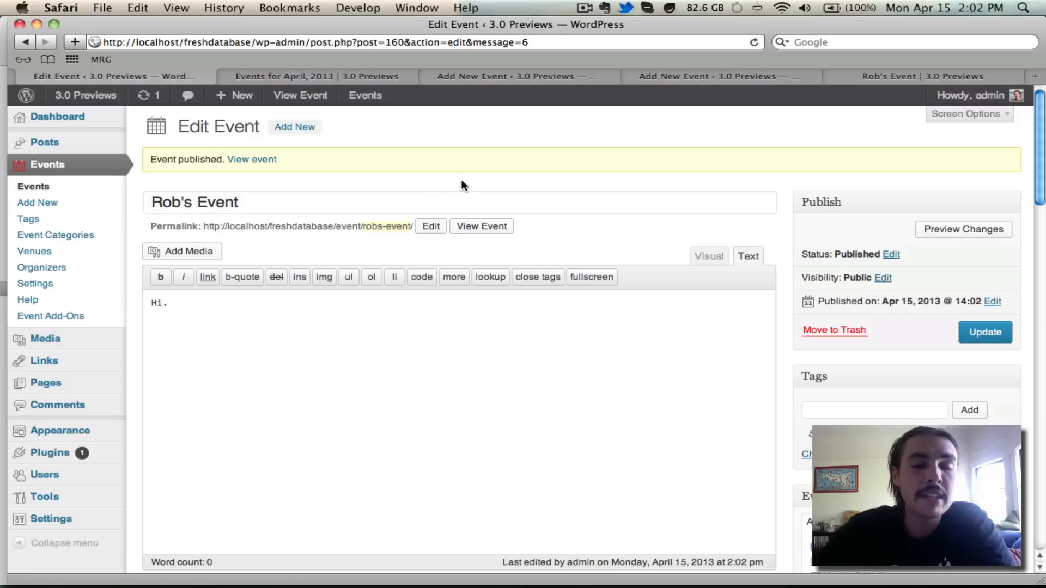
# - Delete the DJ field from Additional Fields, confirming the removal, then view the Licenses section
pyautogui.click(56, 288)
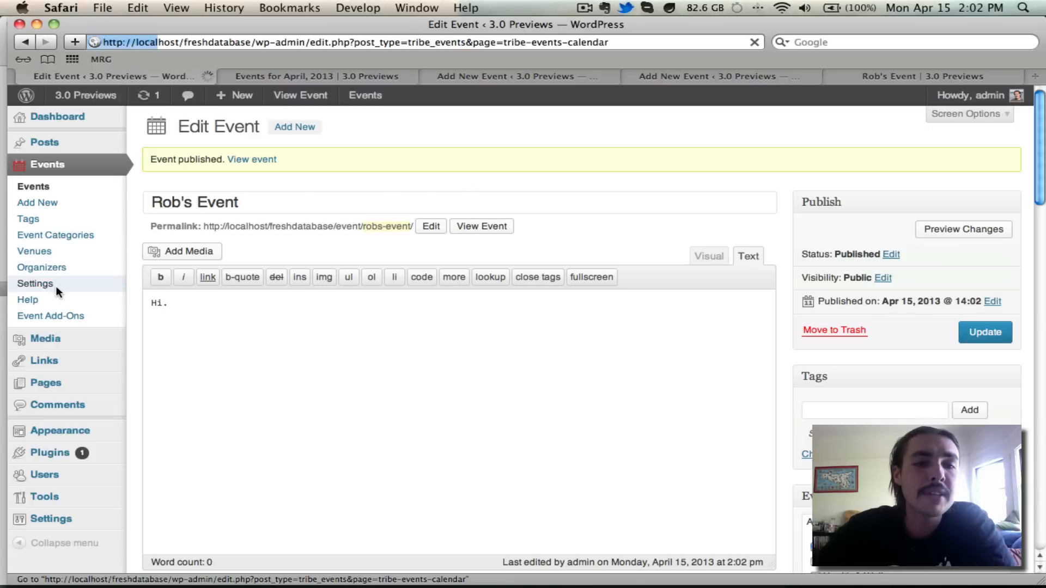
pyautogui.click(524, 160)
pyautogui.scroll(-5, 523, 160)
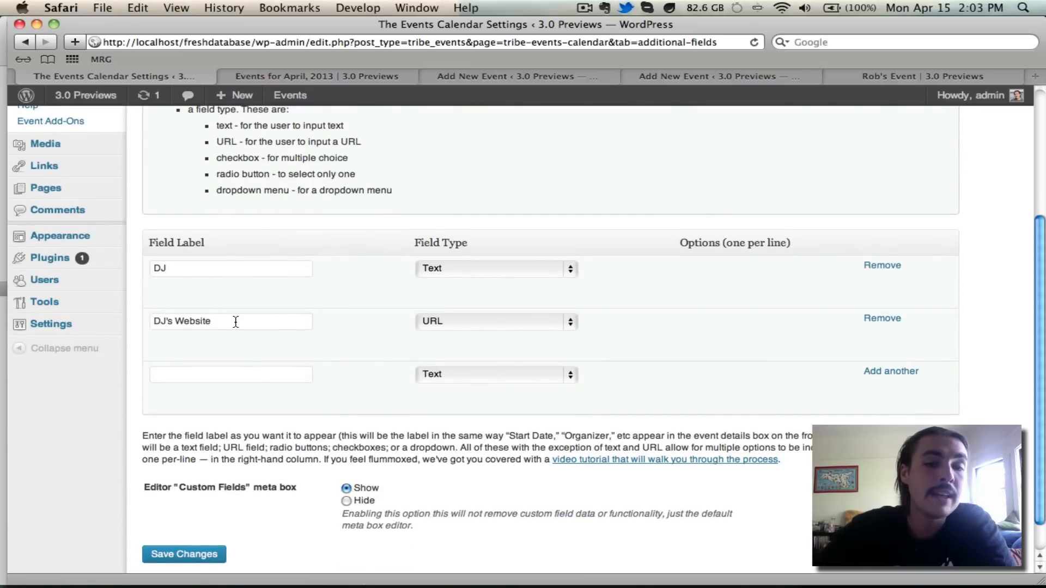
pyautogui.click(879, 265)
pyautogui.click(643, 224)
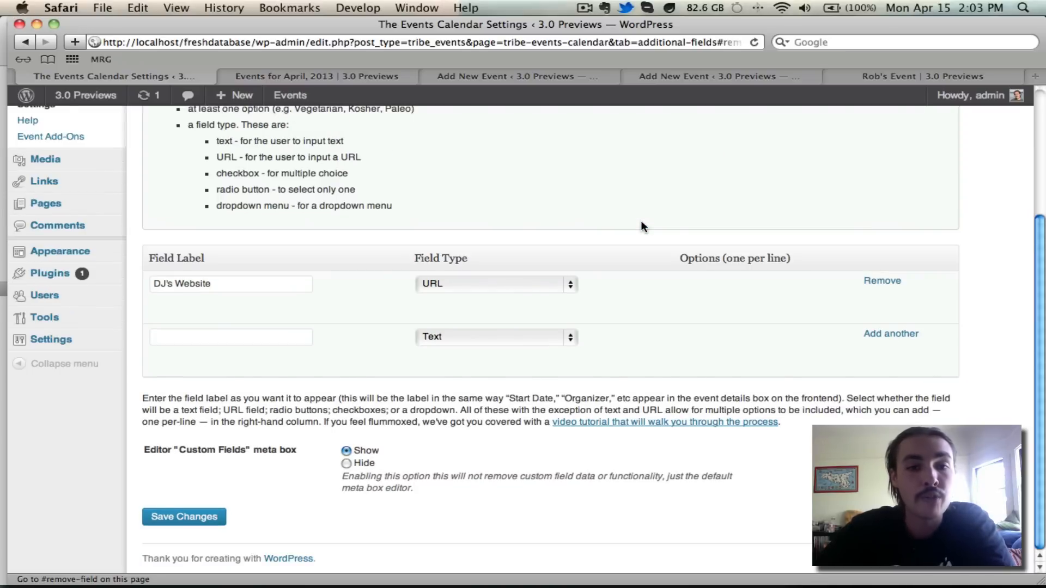
pyautogui.scroll(10, 642, 221)
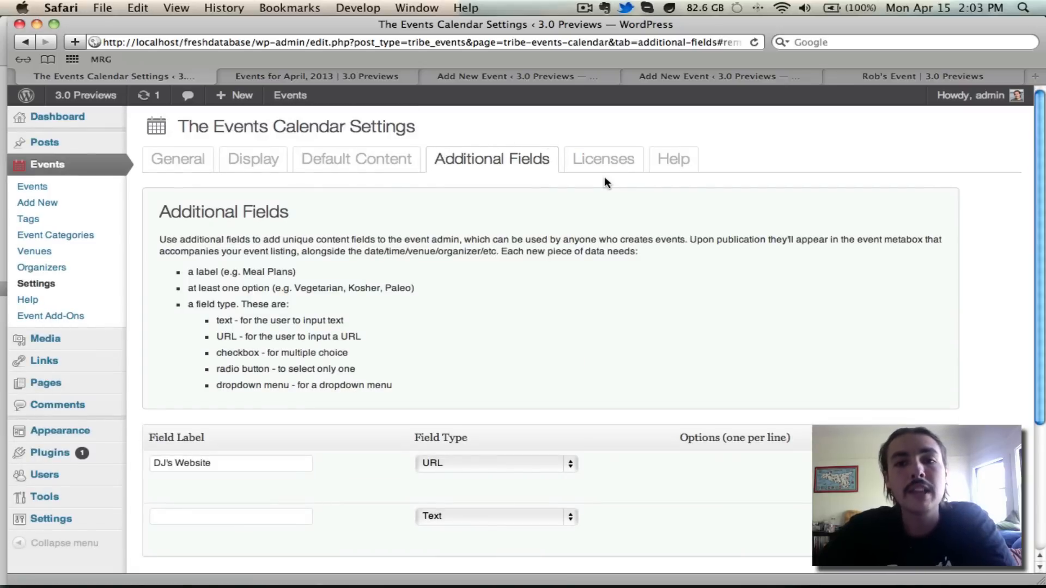
pyautogui.click(622, 169)
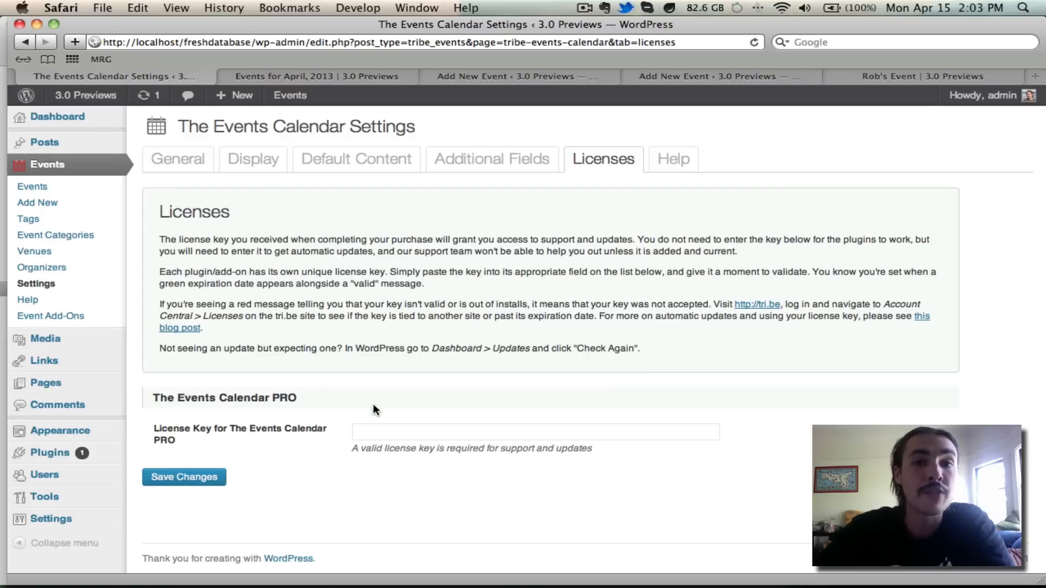
# - Switch The Events Calendar settings to the Help section
pyautogui.click(691, 158)
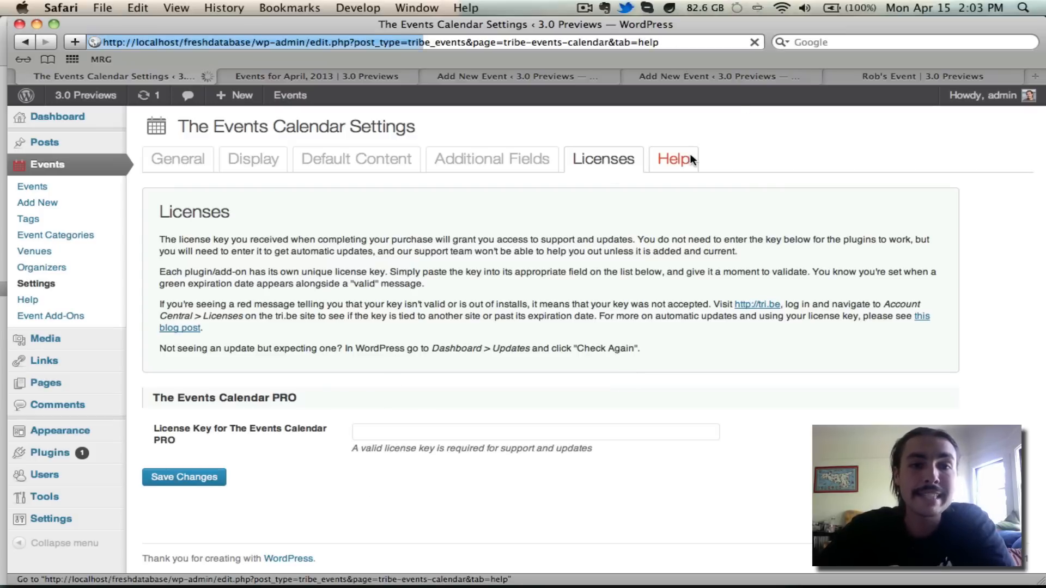